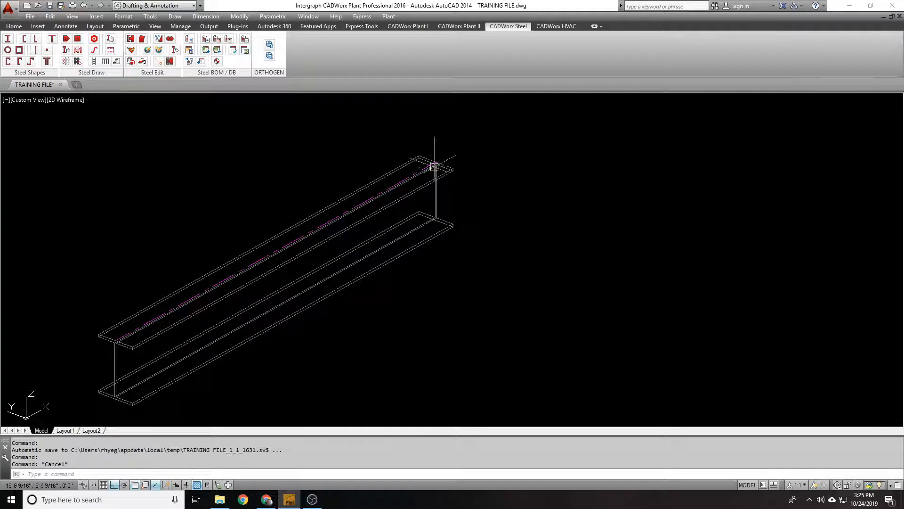
scroll(431, 162, up, 2)
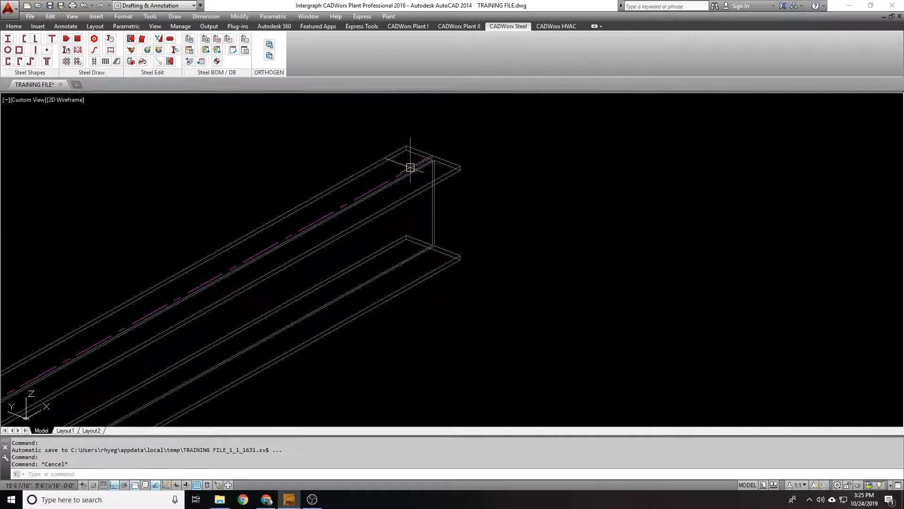
scroll(468, 178, down, 3)
scroll(470, 181, up, 2)
click(467, 181)
key(Escape)
scroll(328, 161, down, 2)
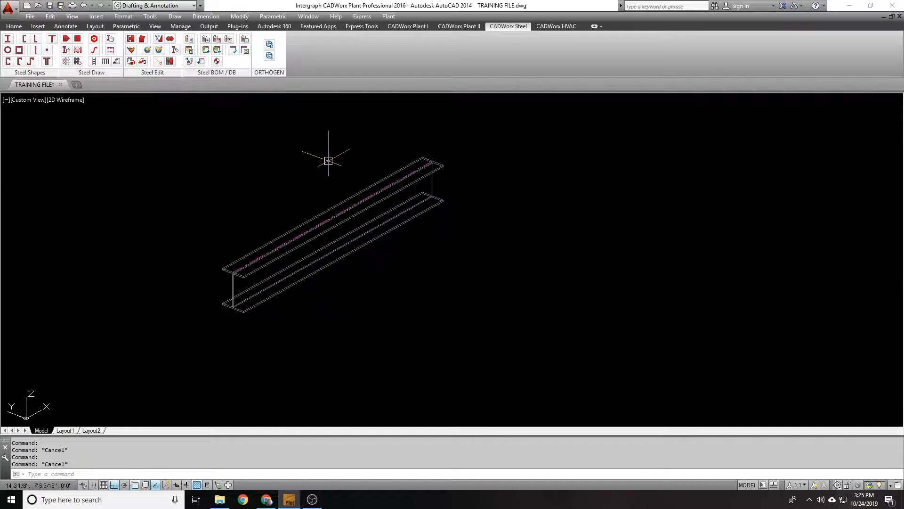
- Look over the wide flange settings in the Draw Steel dialog and close it without drawing a member
text(LA)
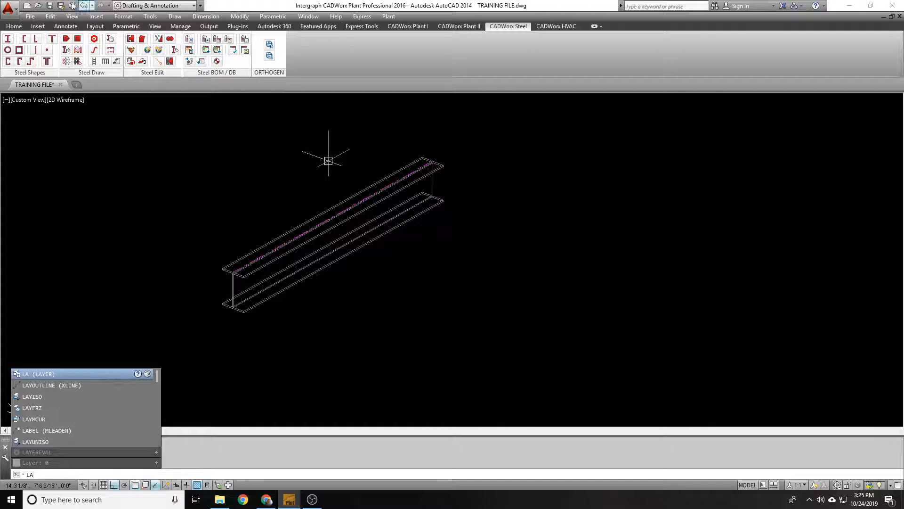
key(Escape)
click(8, 39)
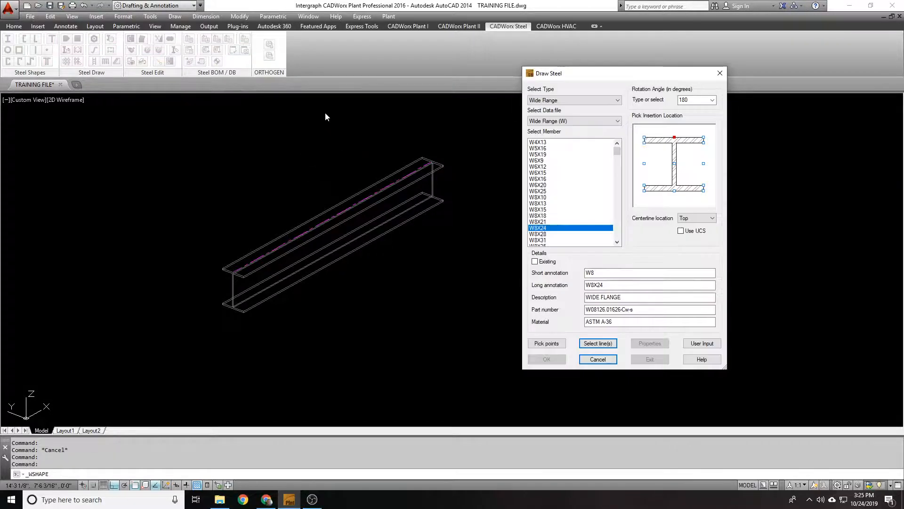
drag(641, 70, 424, 69)
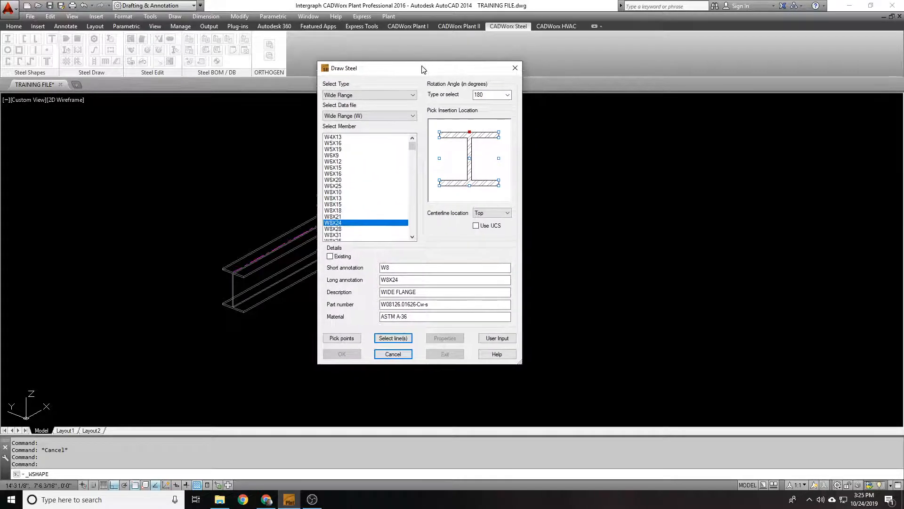
click(515, 68)
- Examine the drawing's layers in the Layer Properties Manager and close it
text(a)
key(Return)
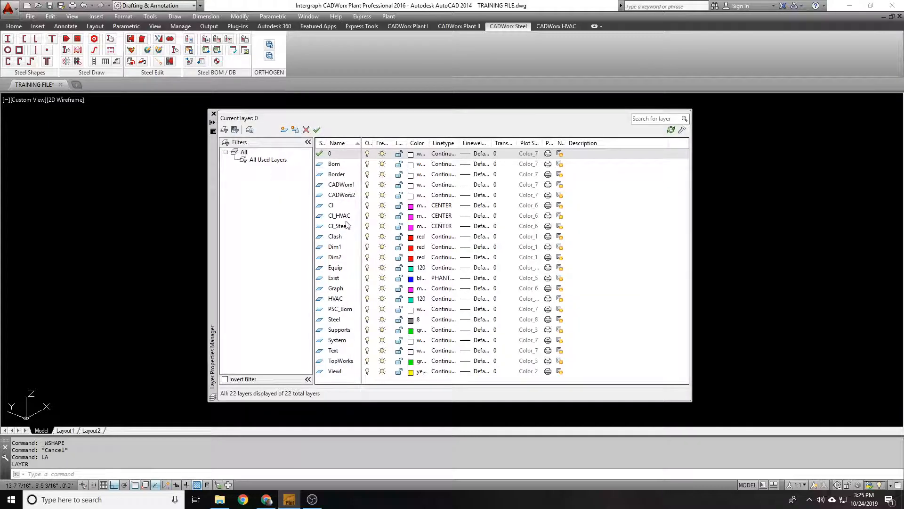
click(214, 114)
- Review the configuration layers in CADWorx Plant Setup, including the steel and steel centerline entries, without changing anything
click(389, 16)
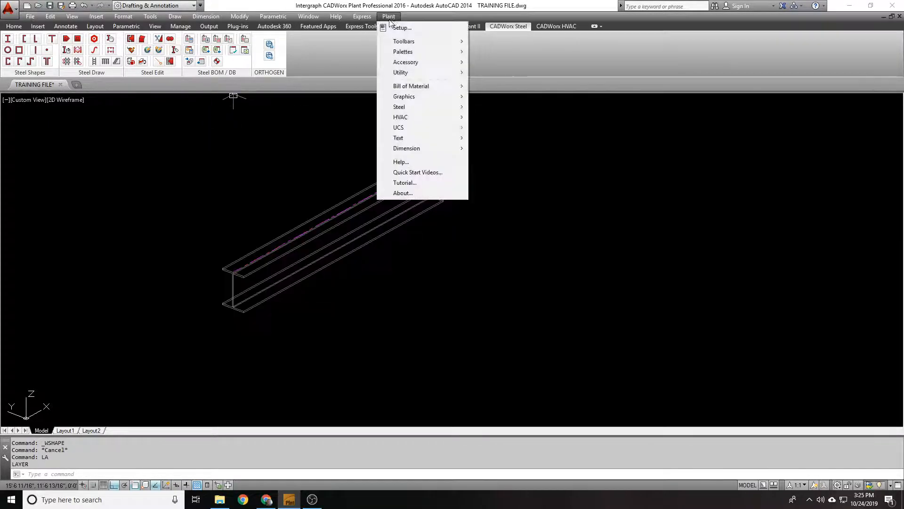
click(402, 28)
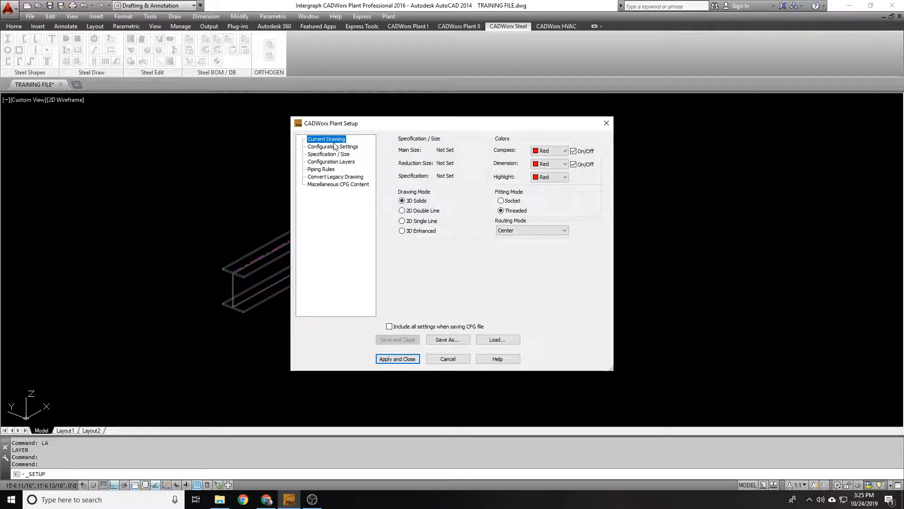
click(311, 161)
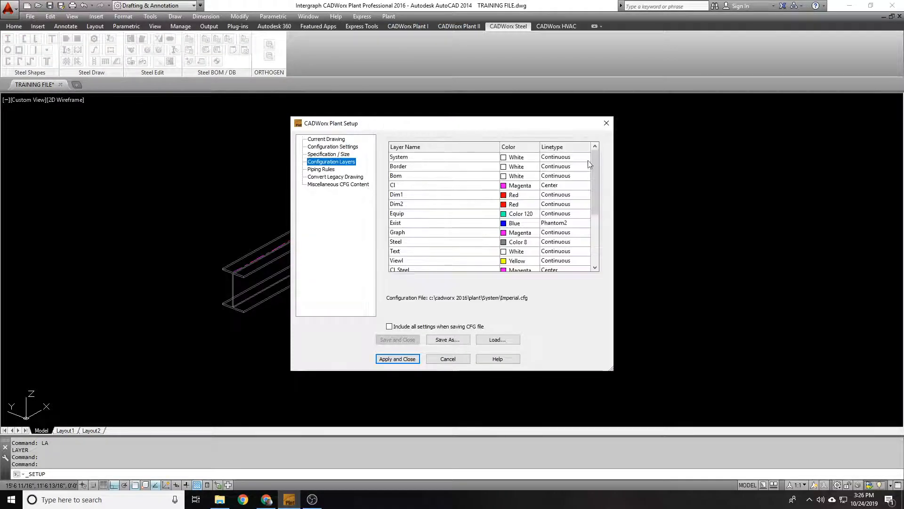
drag(594, 161, 595, 245)
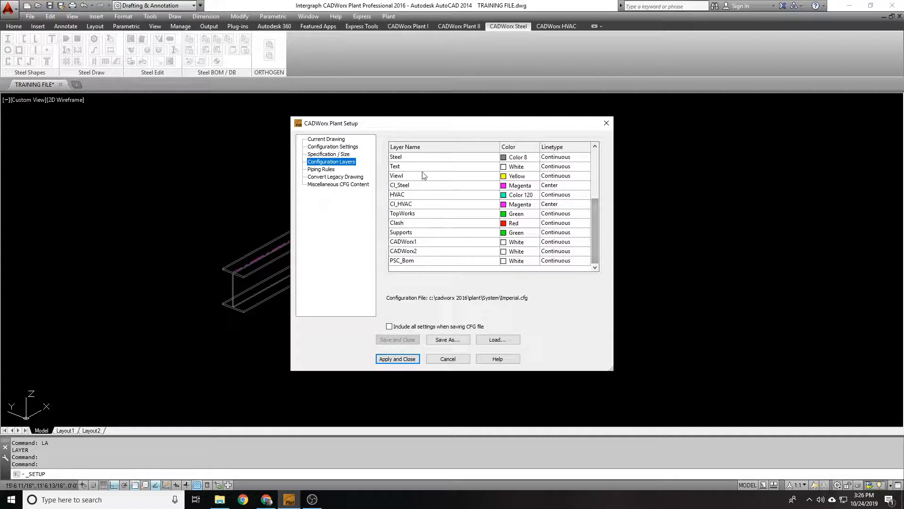
click(606, 123)
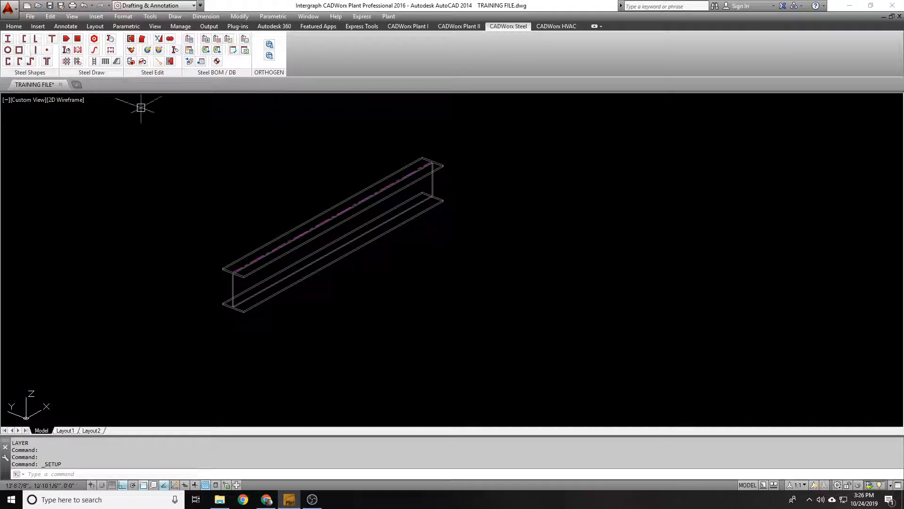
click(369, 210)
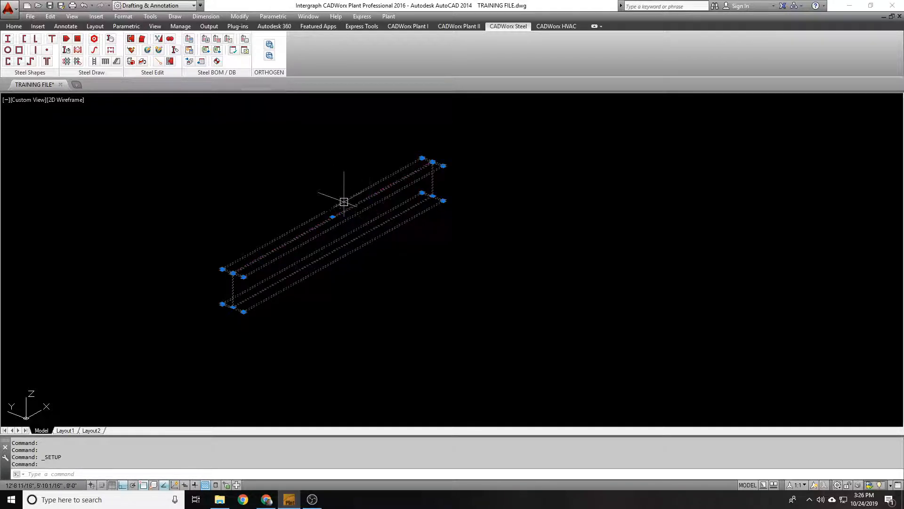
scroll(341, 212, up, 2)
key(Escape)
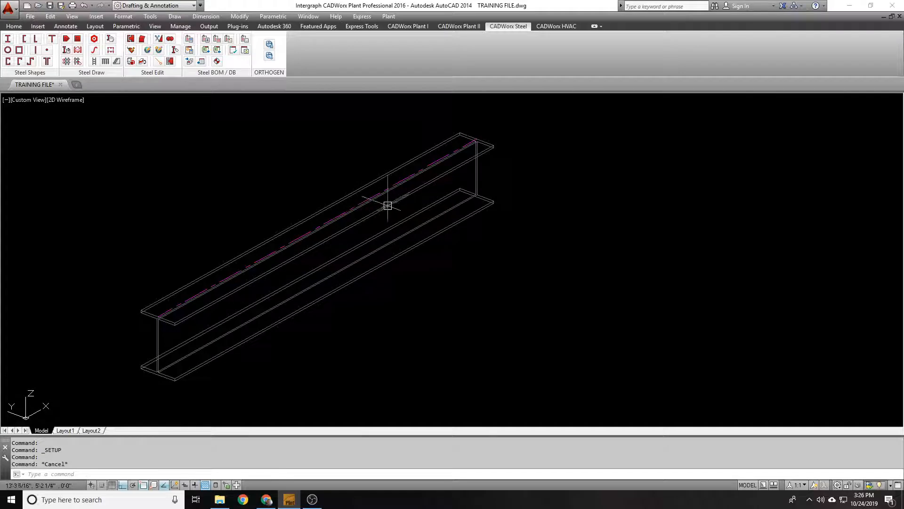
mouse_move(408, 194)
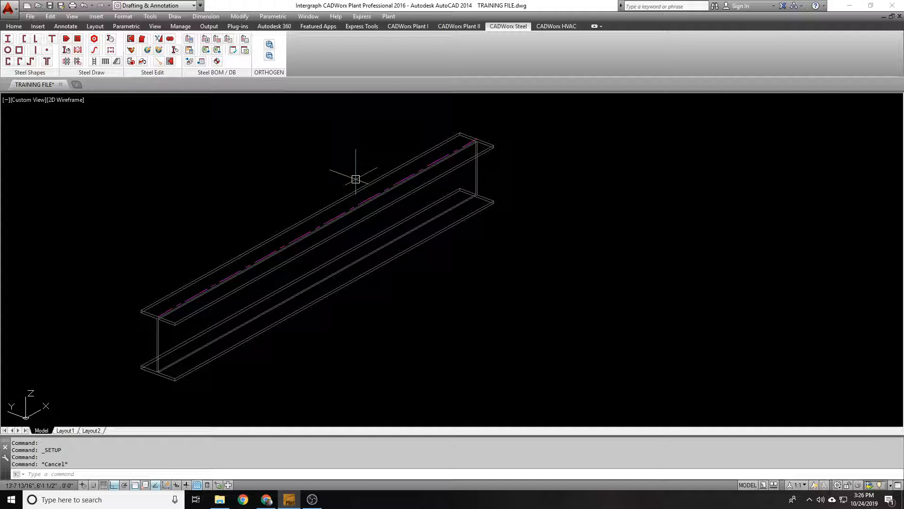
scroll(320, 181, down, 3)
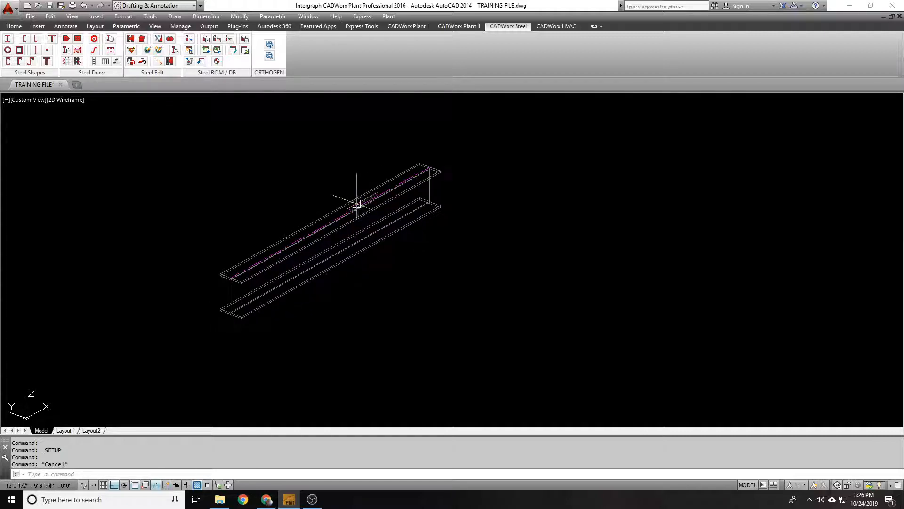
mouse_move(356, 203)
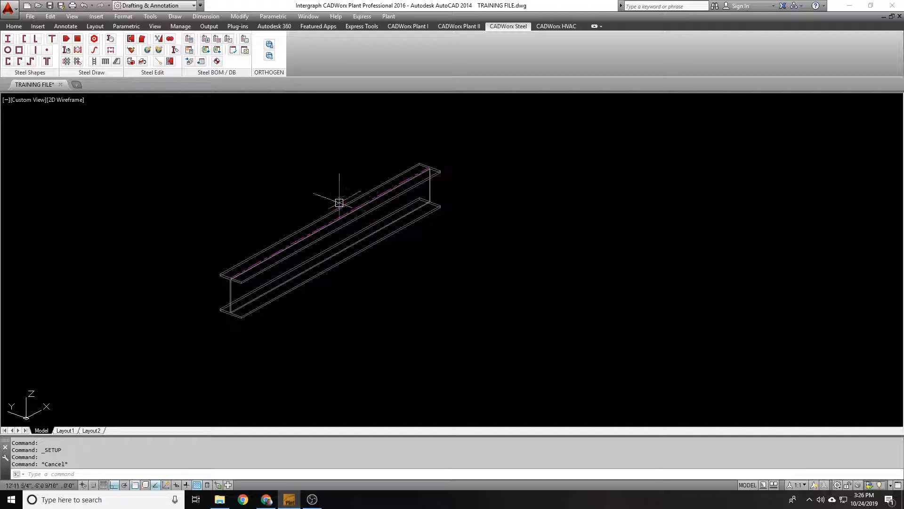
mouse_move(329, 222)
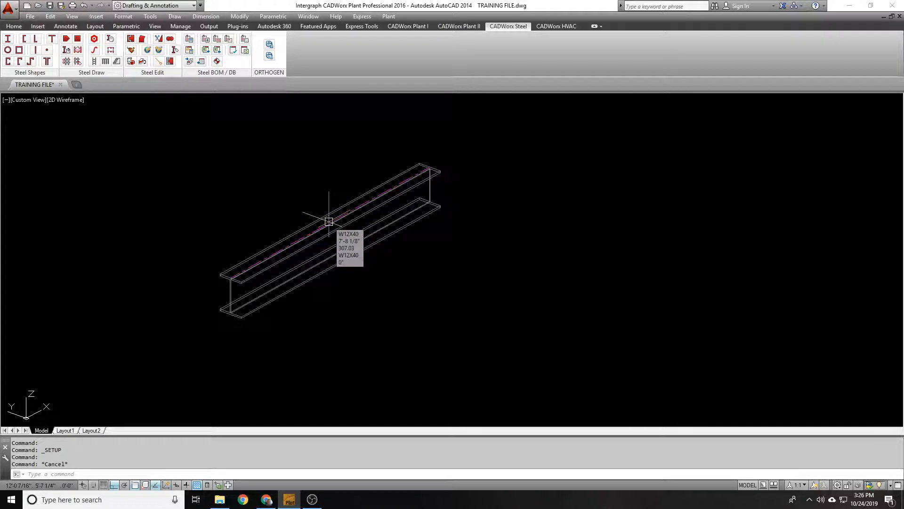
- Assign the steel beam to the Exist layer
key(Escape)
click(323, 218)
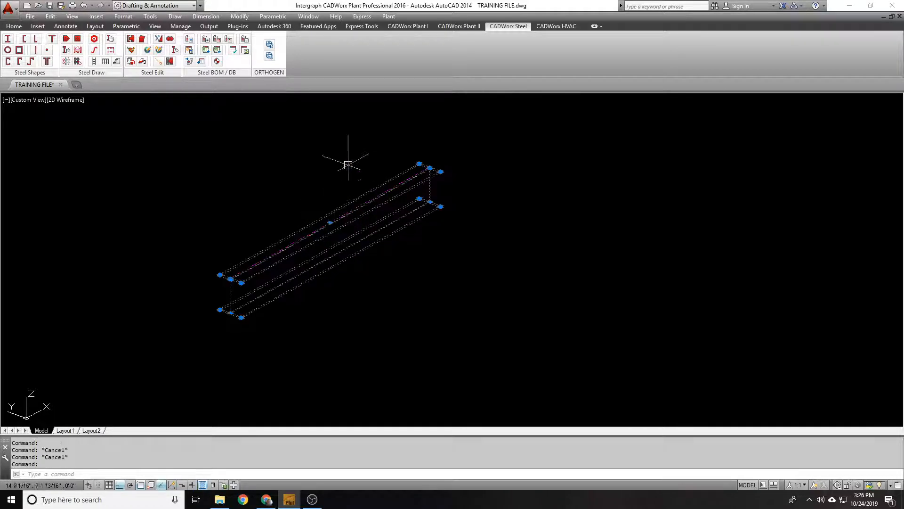
click(22, 25)
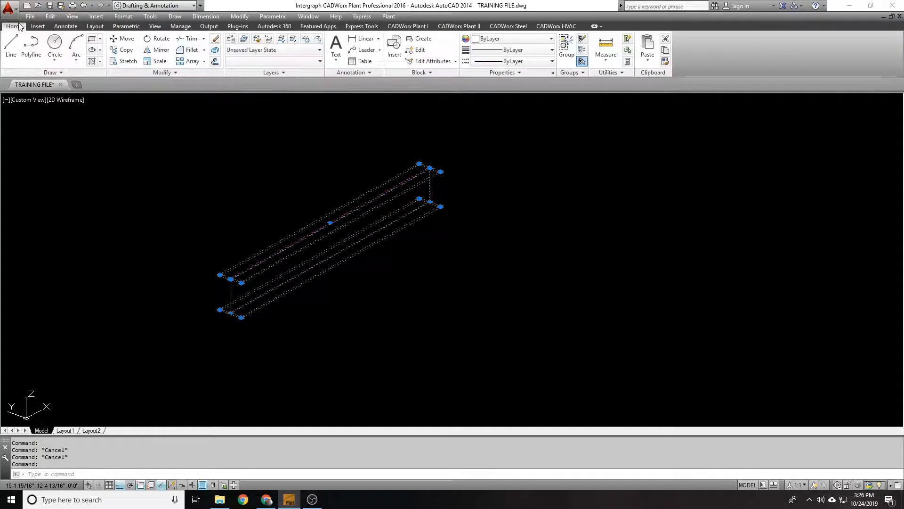
click(299, 62)
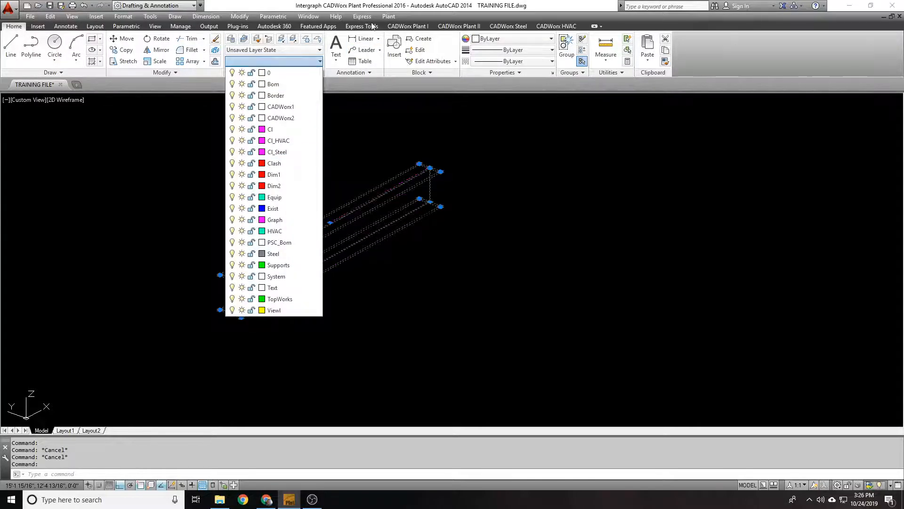
click(284, 209)
key(Escape)
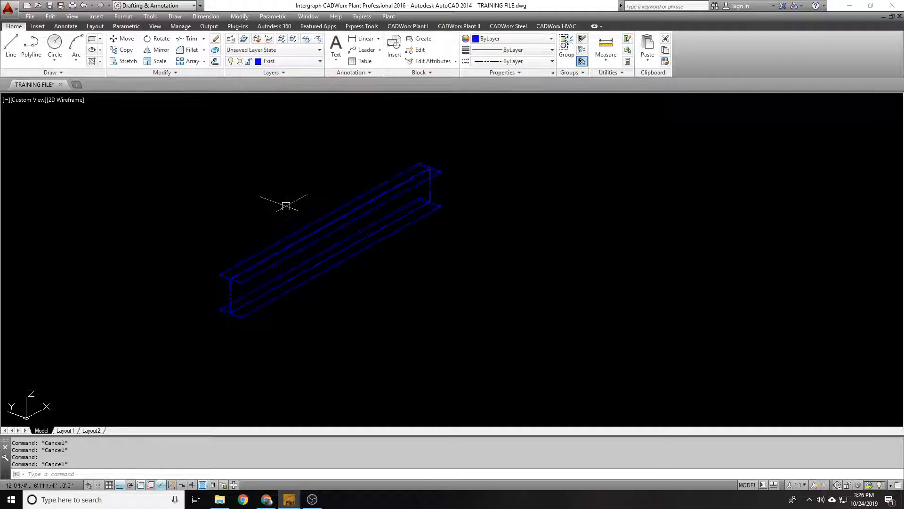
- Assign the same beam to the Supports layer
scroll(299, 238, up, 5)
middle_drag(231, 269, 338, 206)
click(247, 266)
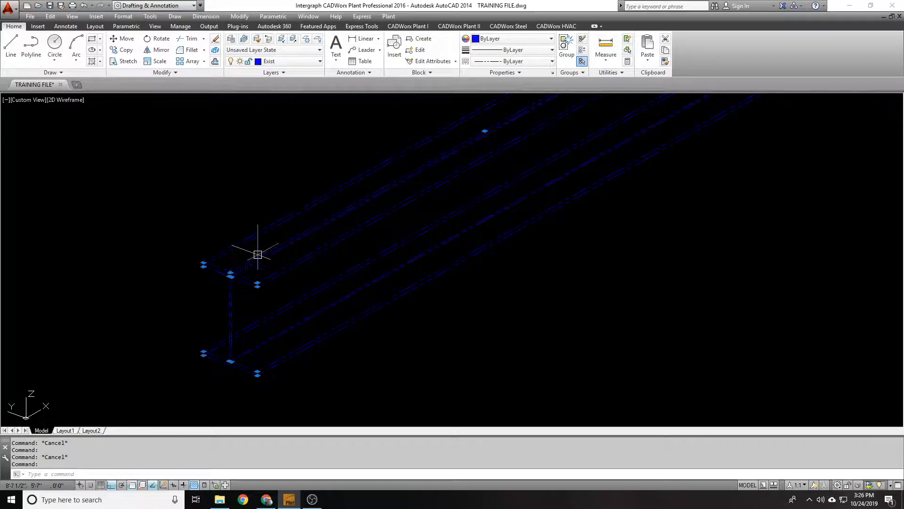
click(285, 62)
click(278, 264)
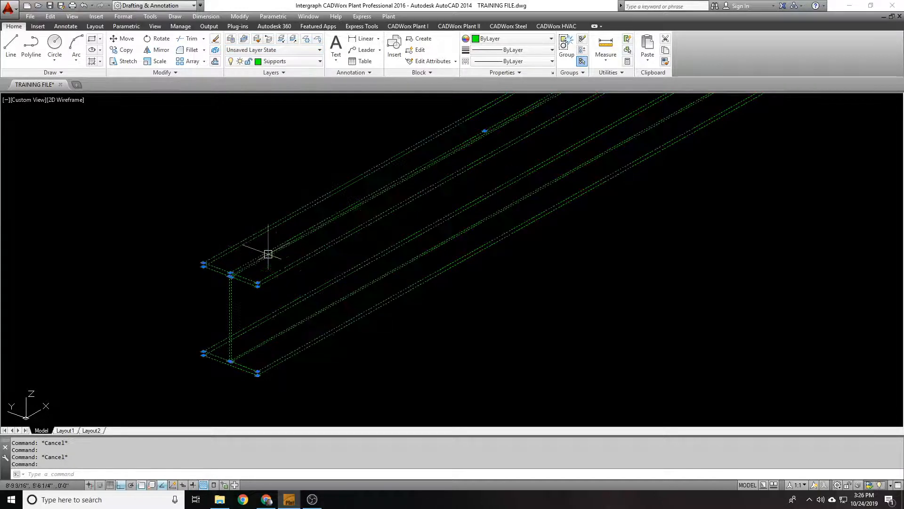
key(Escape)
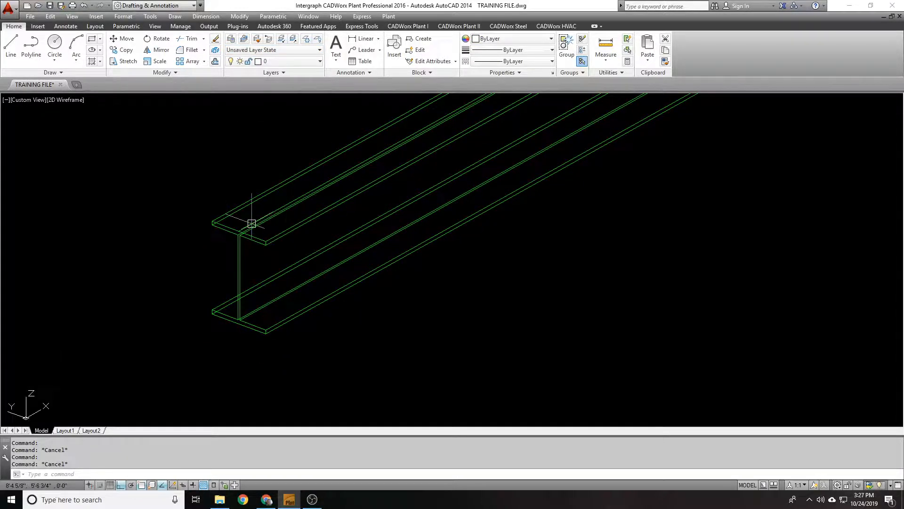
- Undo the beam's layer changes so it returns to its original layers
click(250, 223)
key(Escape)
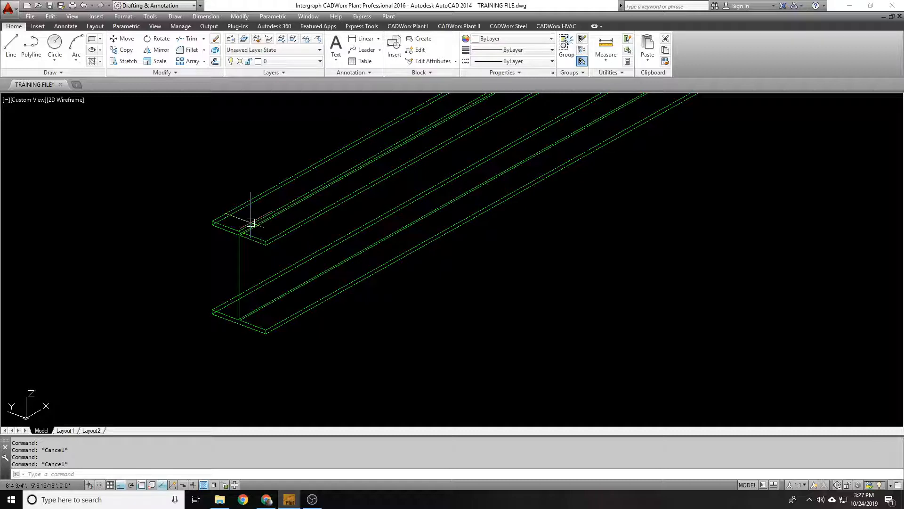
text(u)
key(Return)
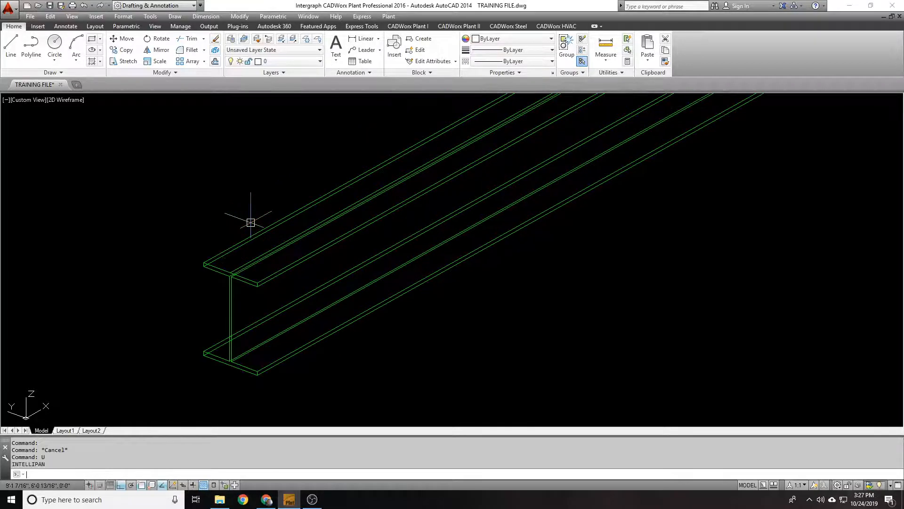
text(u)
key(Return)
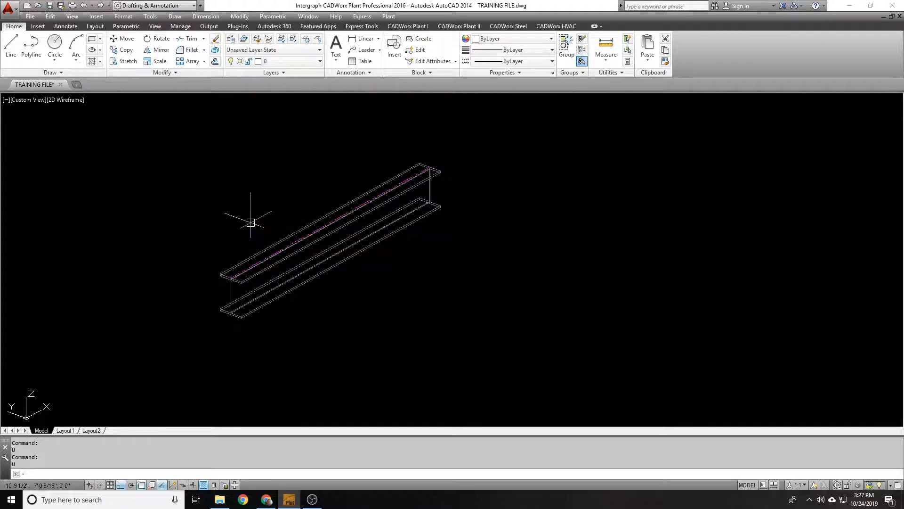
scroll(238, 283, up, 2)
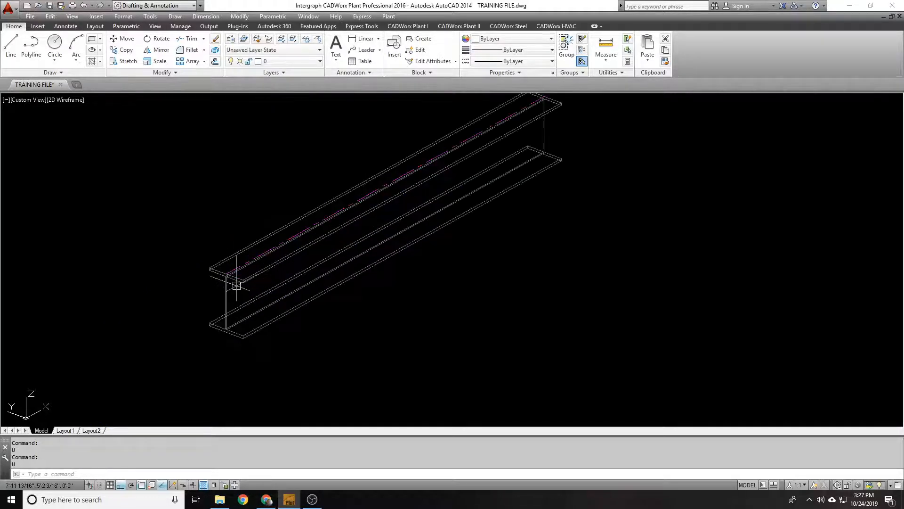
scroll(245, 263, up, 2)
click(267, 248)
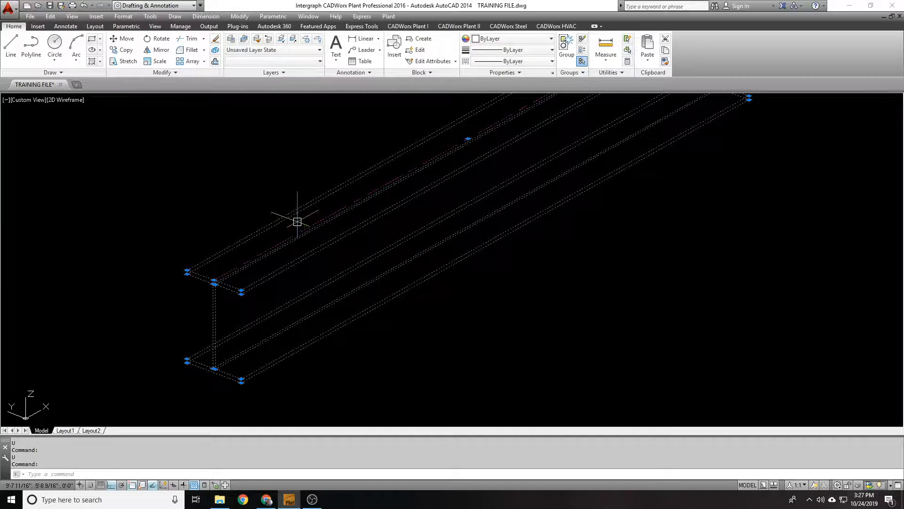
key(Escape)
scroll(301, 231, down, 3)
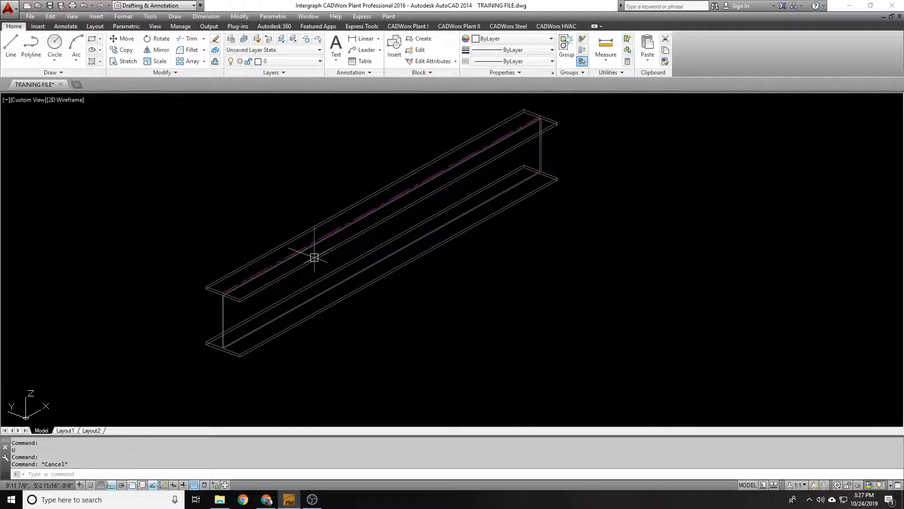
- Freeze the Steel layer by picking the beam, and undo the freeze
text(lf)
key(space)
click(315, 256)
key(space)
text(u)
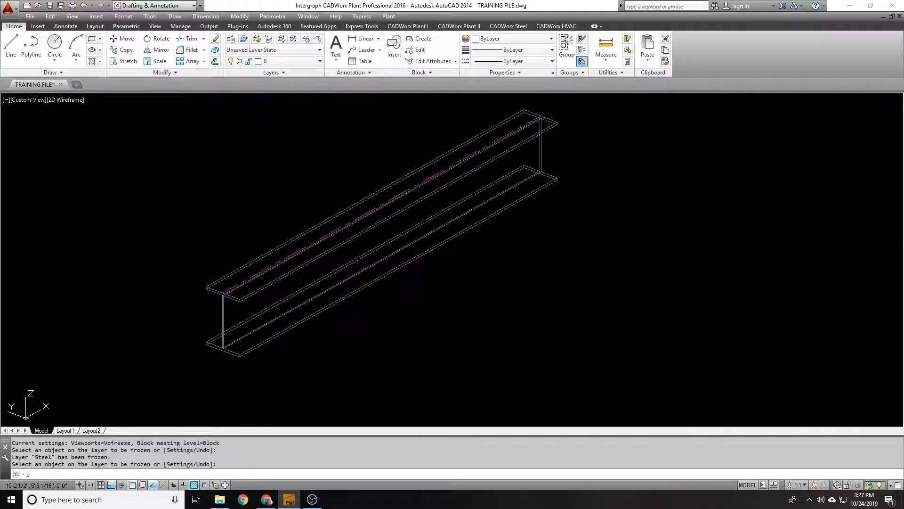
key(space)
- Freeze the Cl_Steel layer by picking the beam's centerline, and undo the freeze
scroll(289, 254, up, 8)
text(lf)
key(space)
click(299, 252)
scroll(300, 252, down, 7)
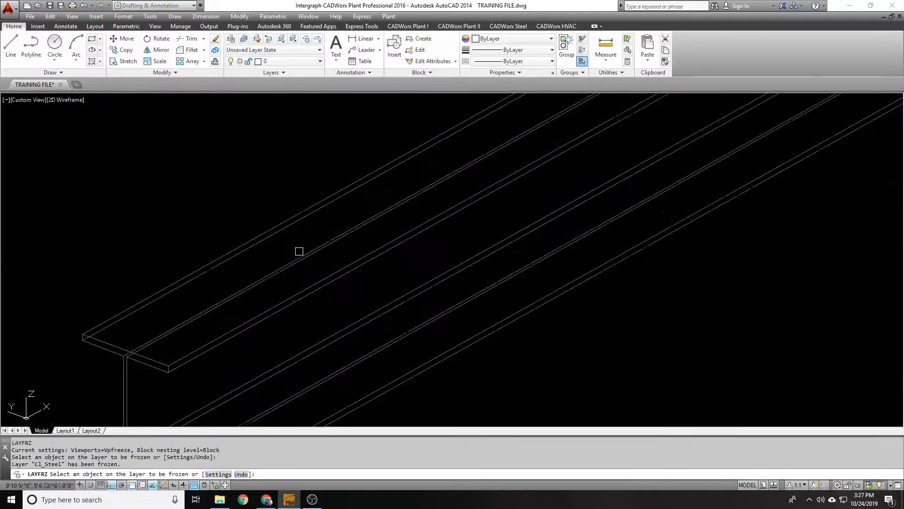
key(space)
text(u)
key(space)
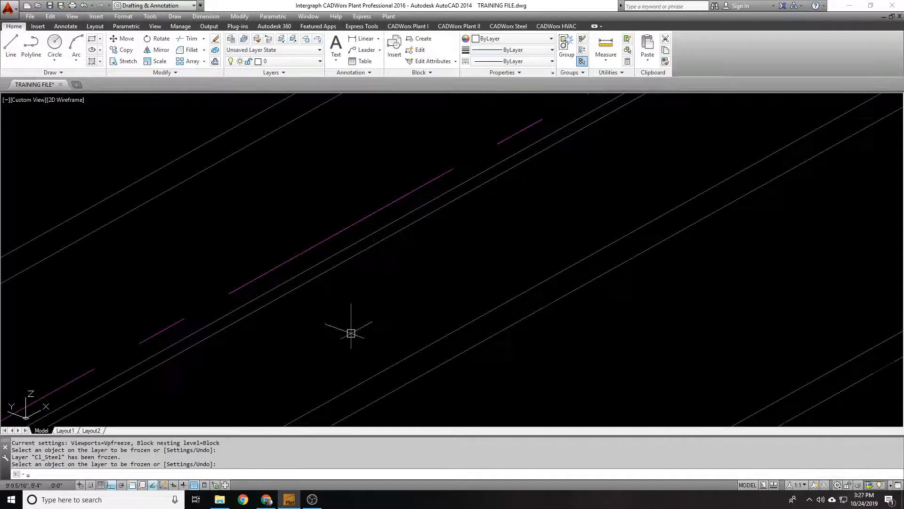
scroll(319, 263, down, 6)
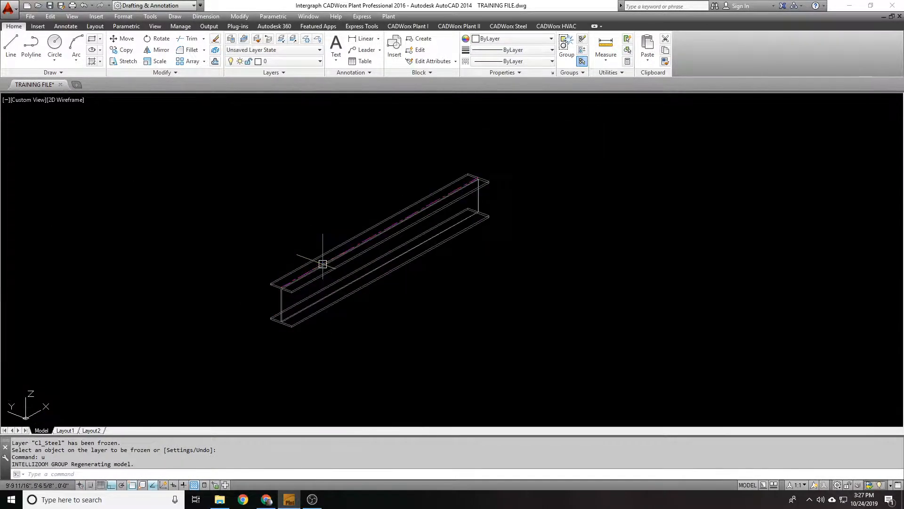
scroll(322, 265, up, 2)
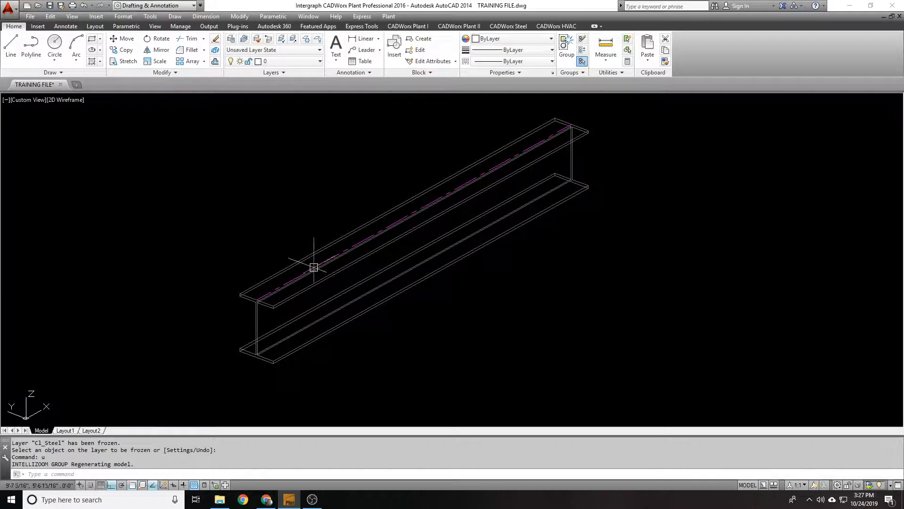
- Freeze the Cl_Steel layer by picking the beam's centerline
scroll(306, 268, up, 2)
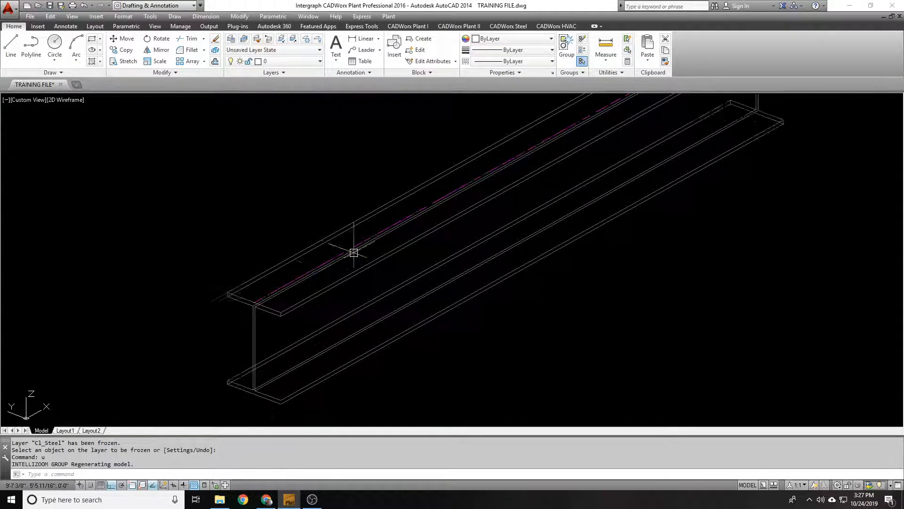
scroll(353, 252, down, 2)
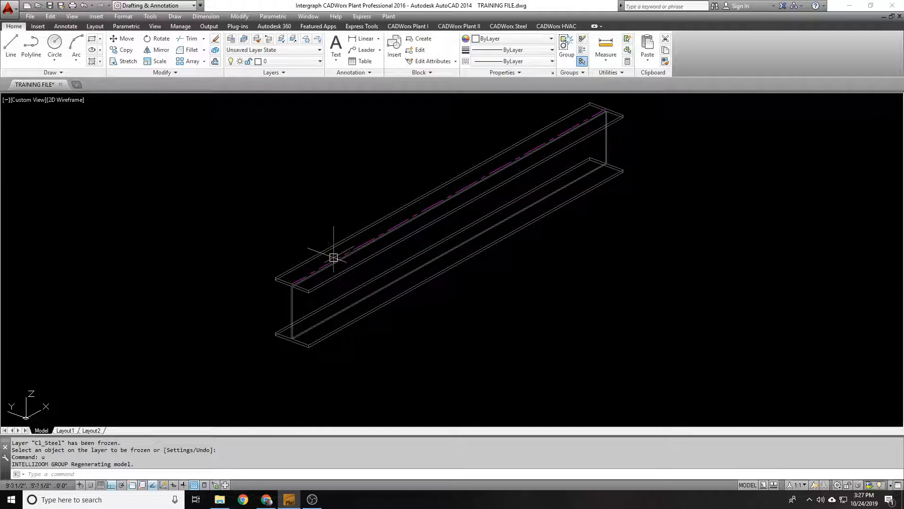
scroll(332, 266, up, 2)
text(f)
key(Escape)
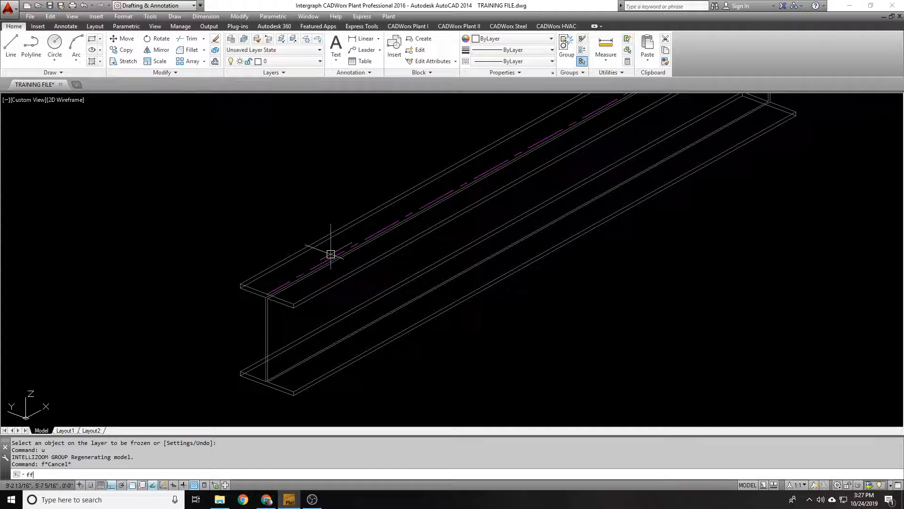
text(ff)
key(Return)
click(331, 254)
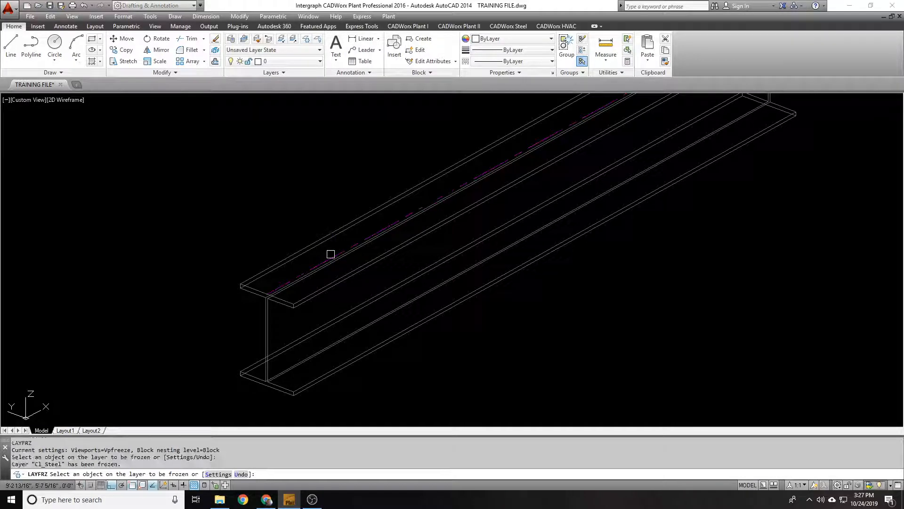
scroll(252, 249, down, 3)
key(Return)
- Move the beam away from its frozen centerline, and thaw all layers
text(m)
key(Return)
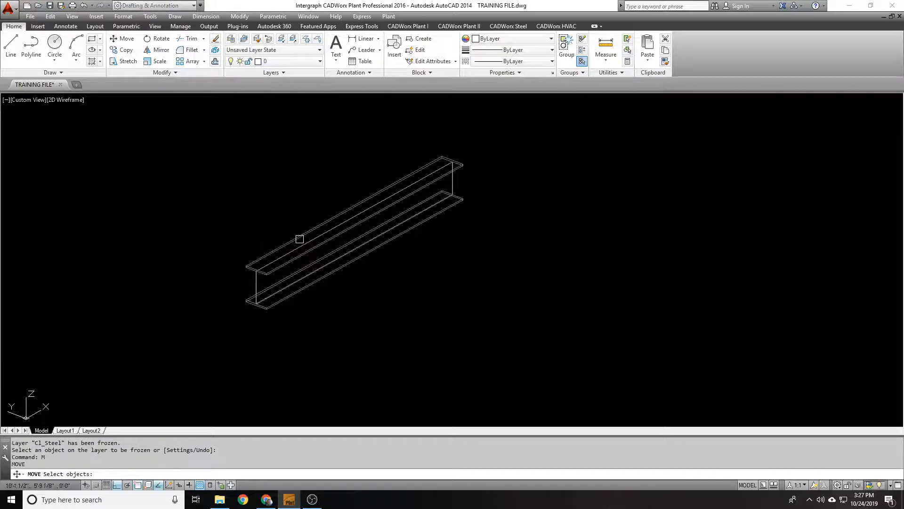
click(304, 236)
key(Return)
click(345, 294)
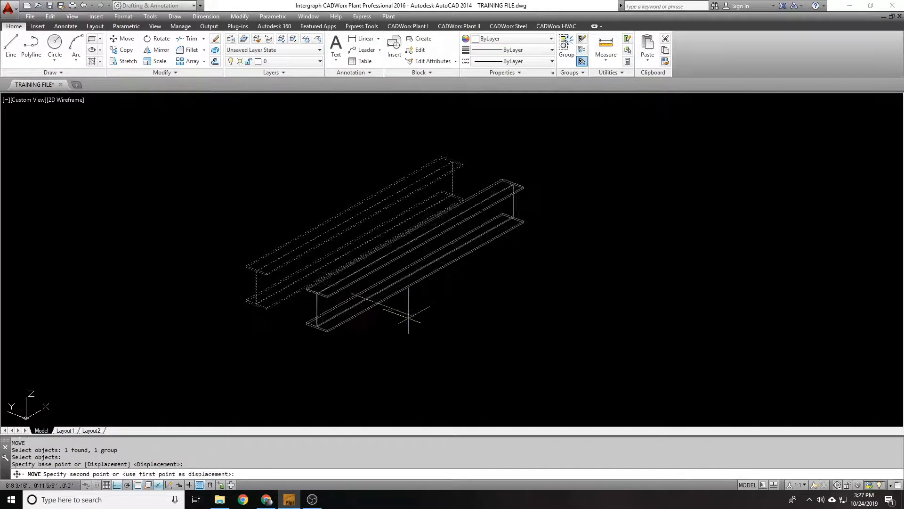
click(461, 338)
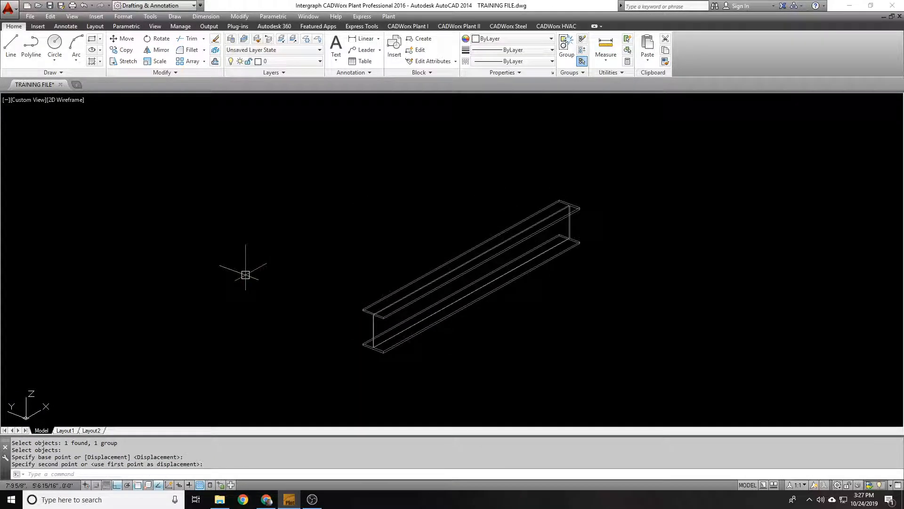
text(tt)
key(Return)
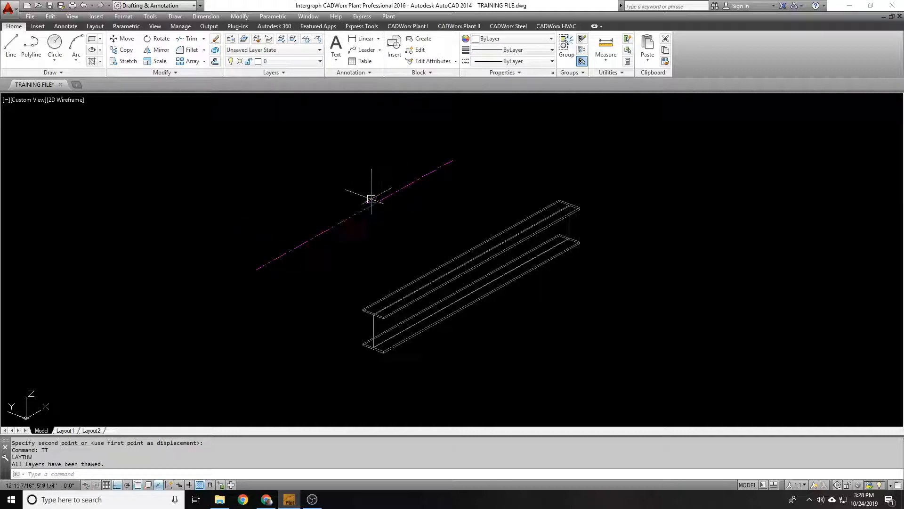
- Inspect the Component Edit settings of the moved beam and of its separated centerline
key(ctrl+a)
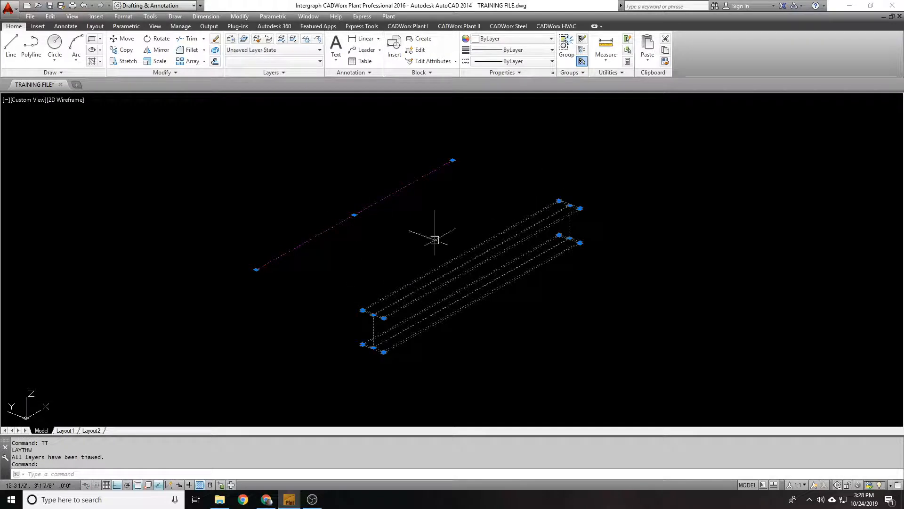
double_click(496, 259)
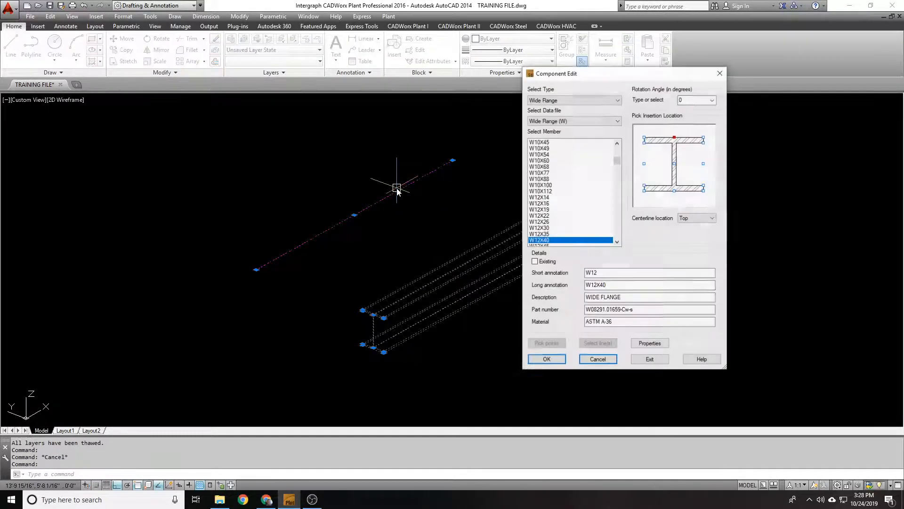
click(546, 359)
double_click(392, 188)
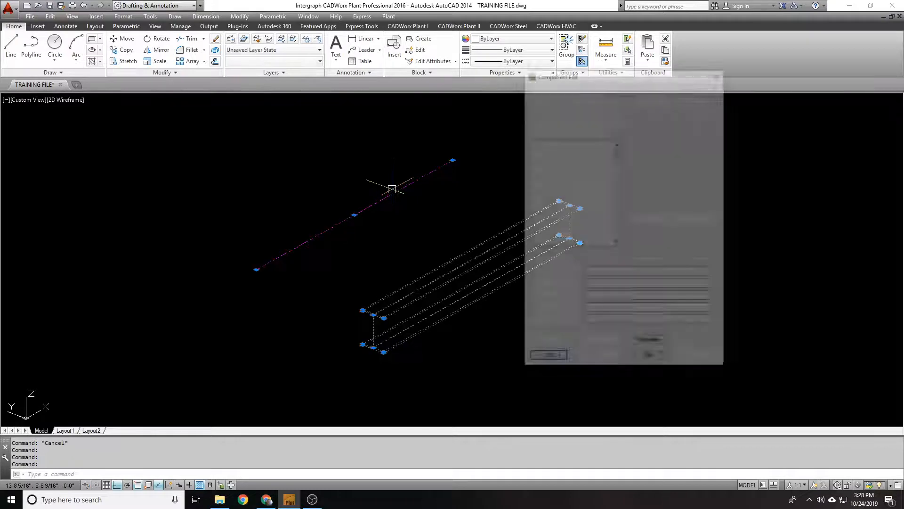
click(559, 357)
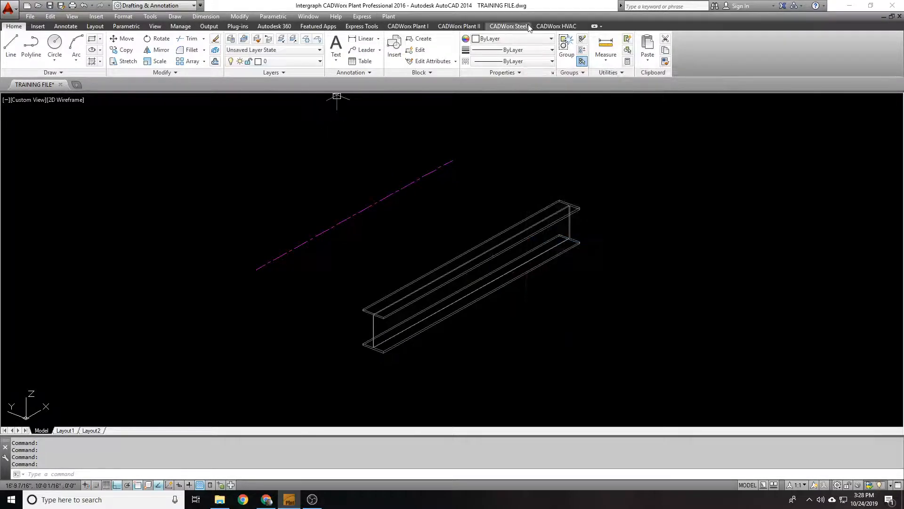
- Use the CADWorx steel editing tool on the separated centerline to bring the beam back onto it
click(508, 26)
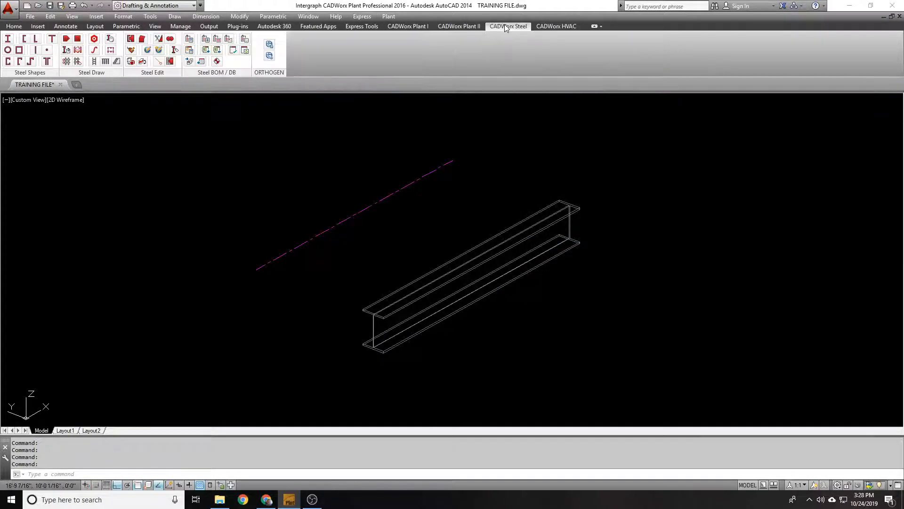
click(142, 61)
click(367, 206)
key(Return)
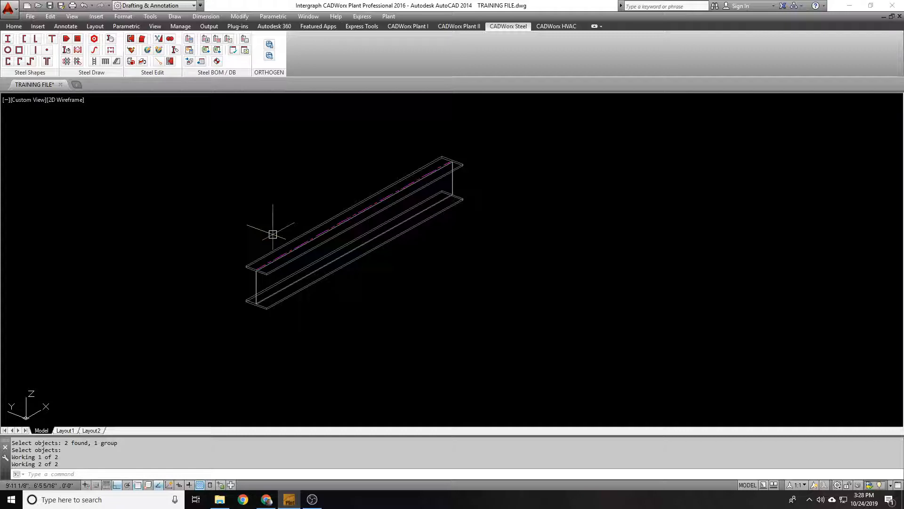
- Undo the beam's realignment and the thawing of the layers
key(Return)
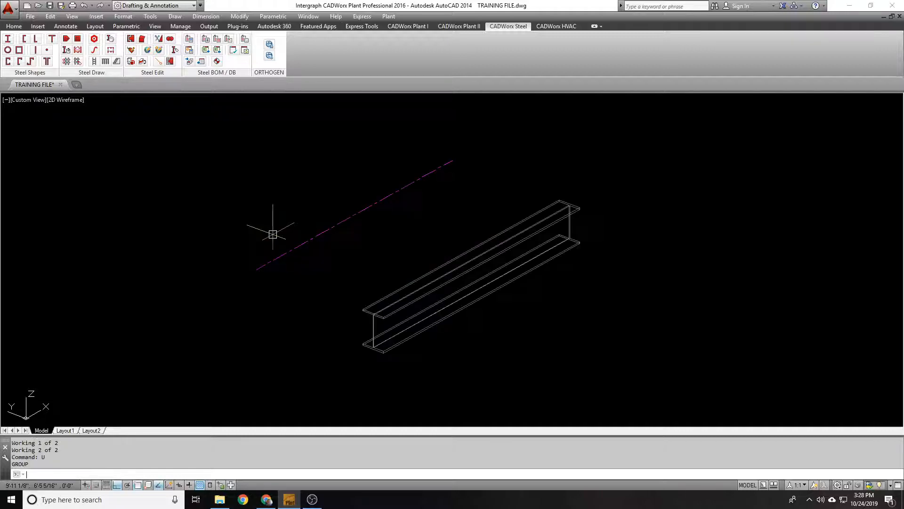
text(u)
key(Return)
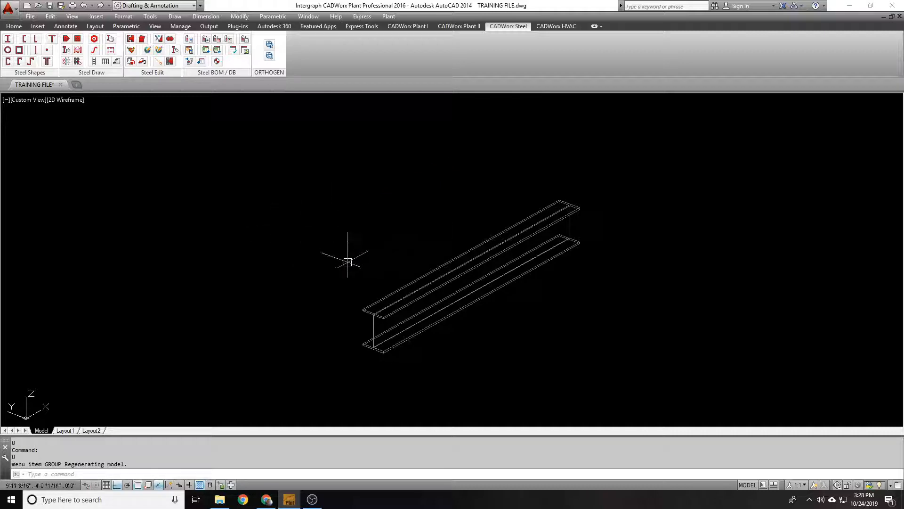
- Erase the beam while its centerline is frozen, and thaw all layers
text(e)
key(Return)
click(453, 278)
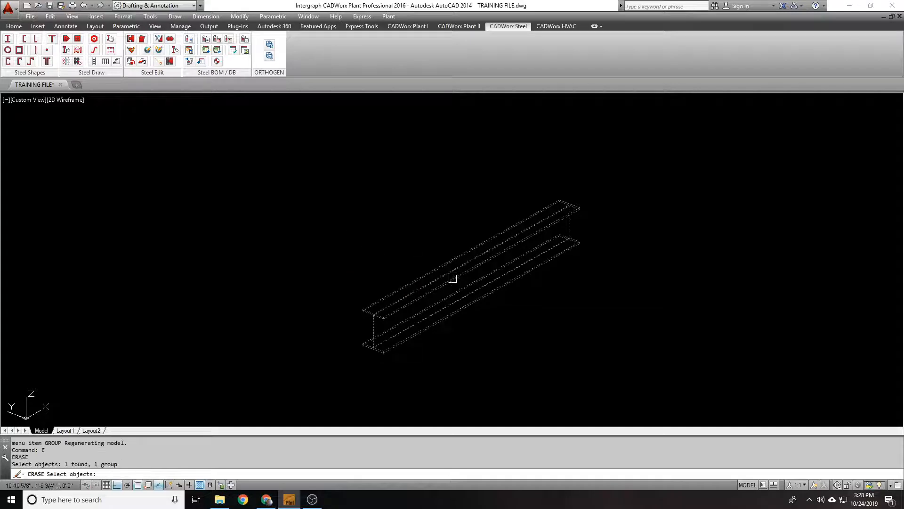
key(Return)
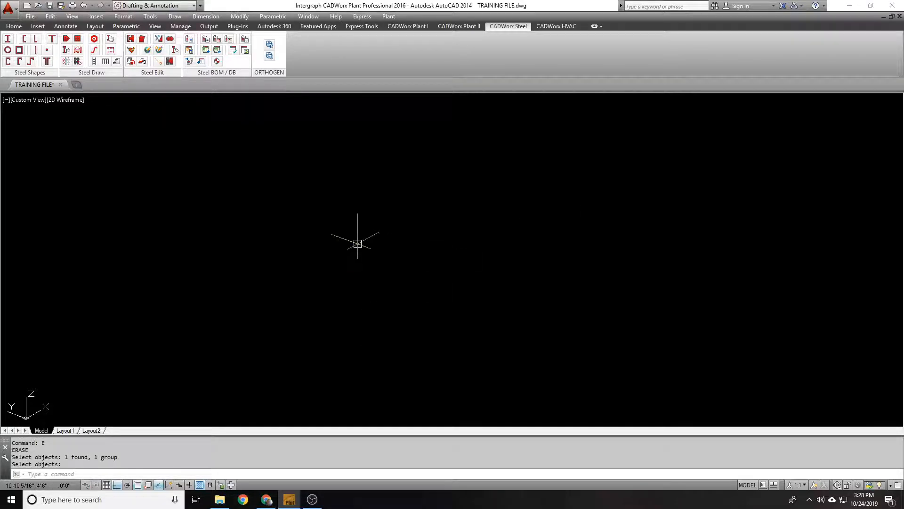
text(tt)
key(Return)
scroll(337, 254, down, 3)
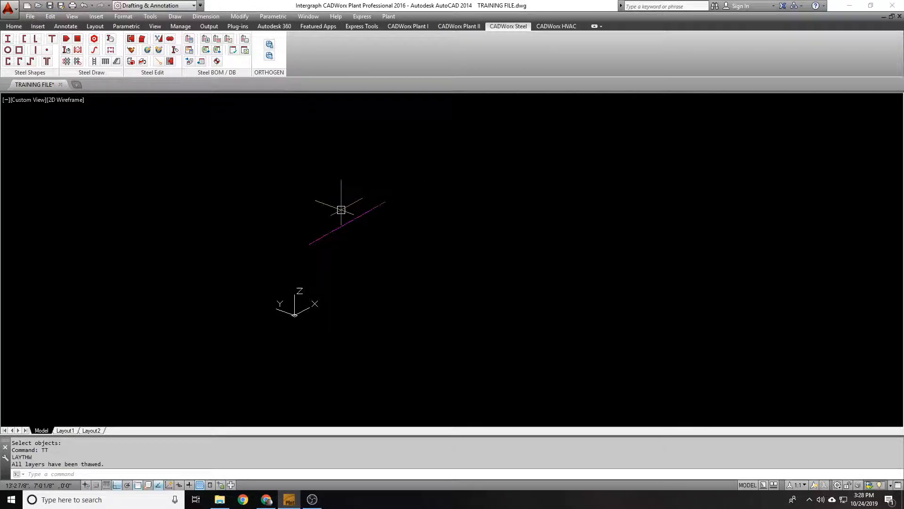
- Undo the thaw, erase, move and centerline freeze so the beam and its centerline are back together
text(u)
key(Return)
key(Return)
key(Return)
key(Return)
key(Return)
key(Return)
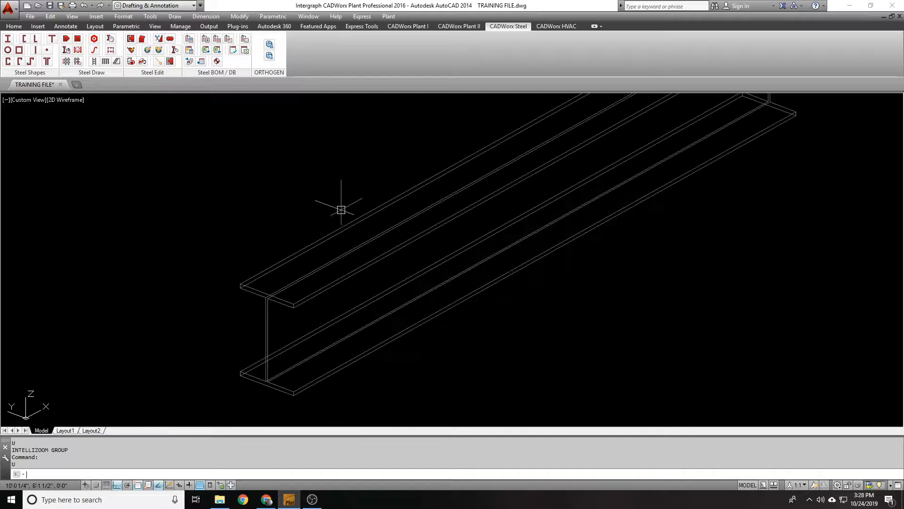
scroll(340, 209, up, 3)
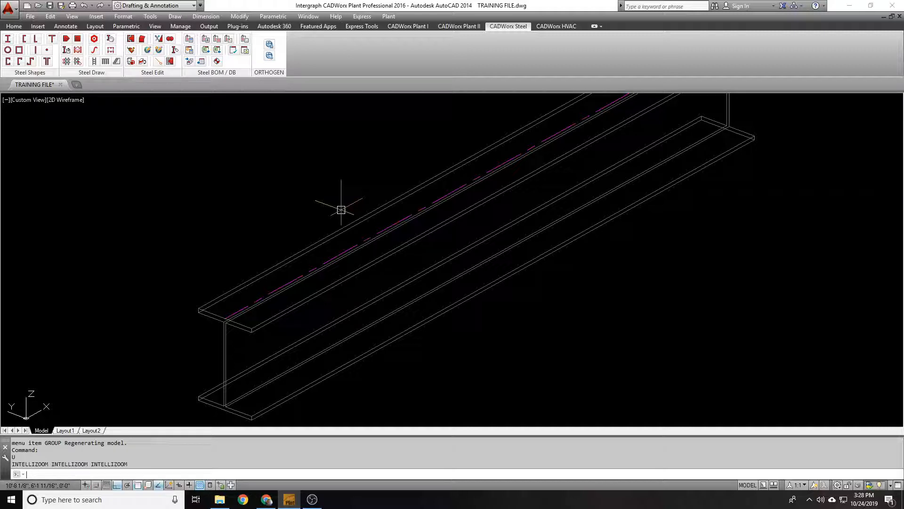
scroll(347, 192, down, 4)
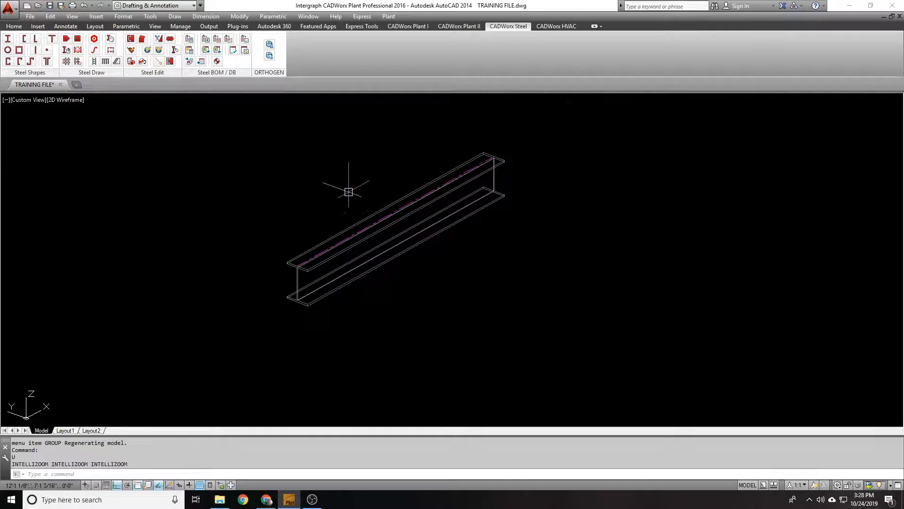
click(18, 28)
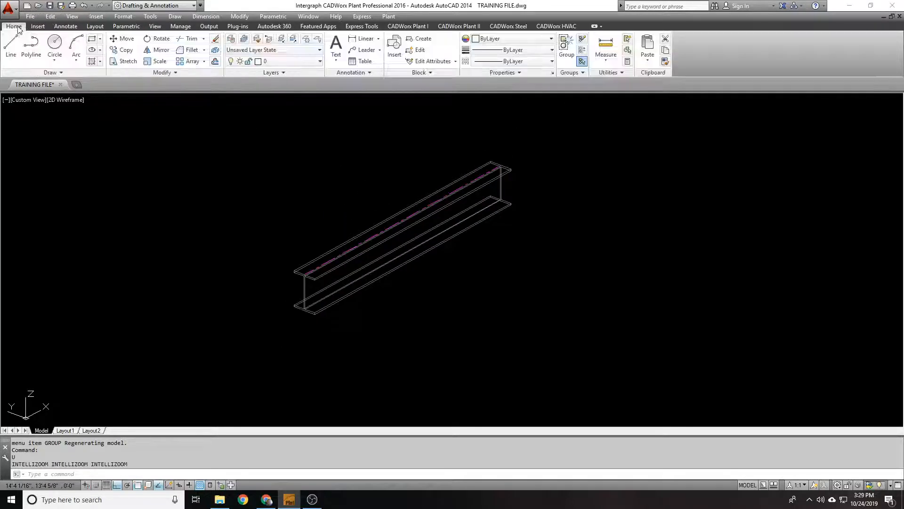
click(371, 223)
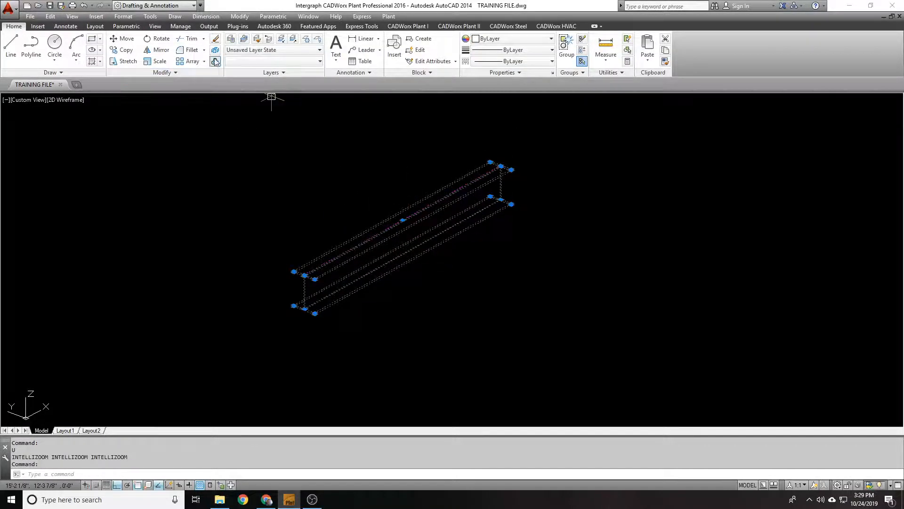
key(Escape)
key(Escape)
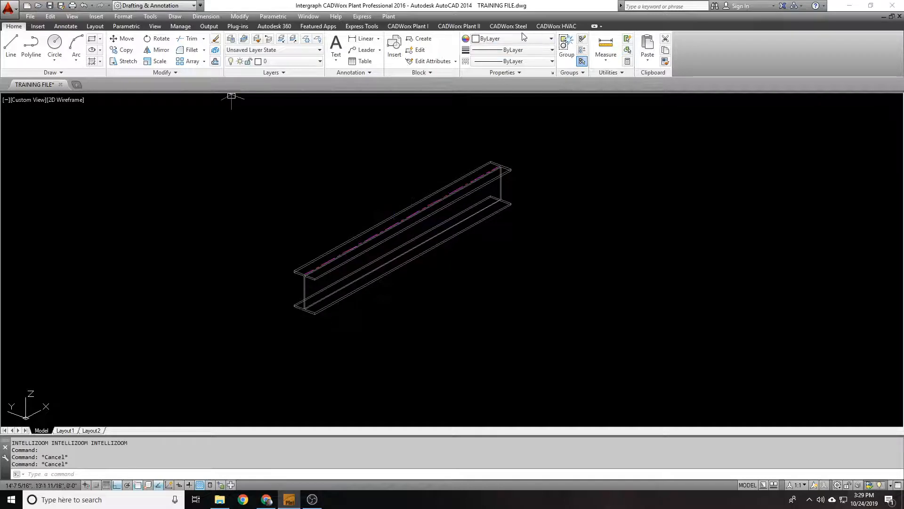
- Run SLAYERCHANGE on the beam, set its solid layer to Supports, and decline changing the centerline layer
click(508, 26)
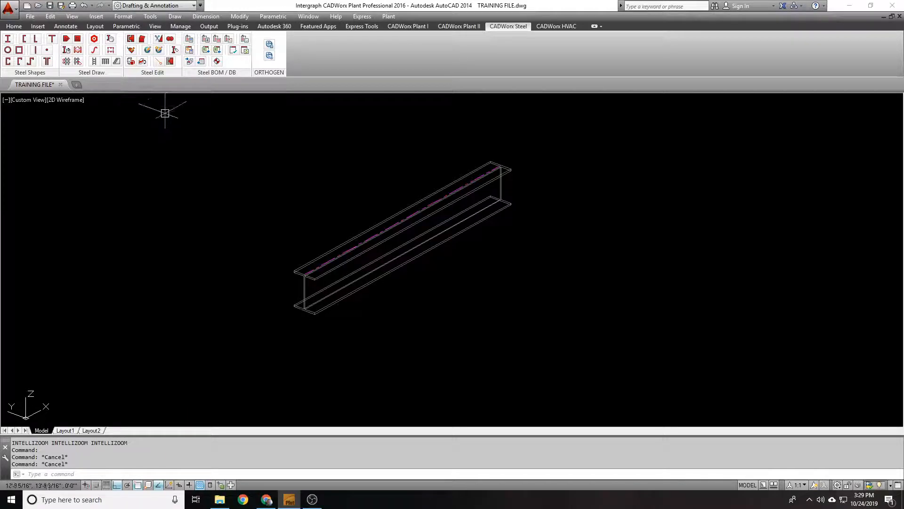
text(slayercdhang)
key(BackSpace)
key(BackSpace)
key(BackSpace)
key(BackSpace)
key(BackSpace)
text(hange)
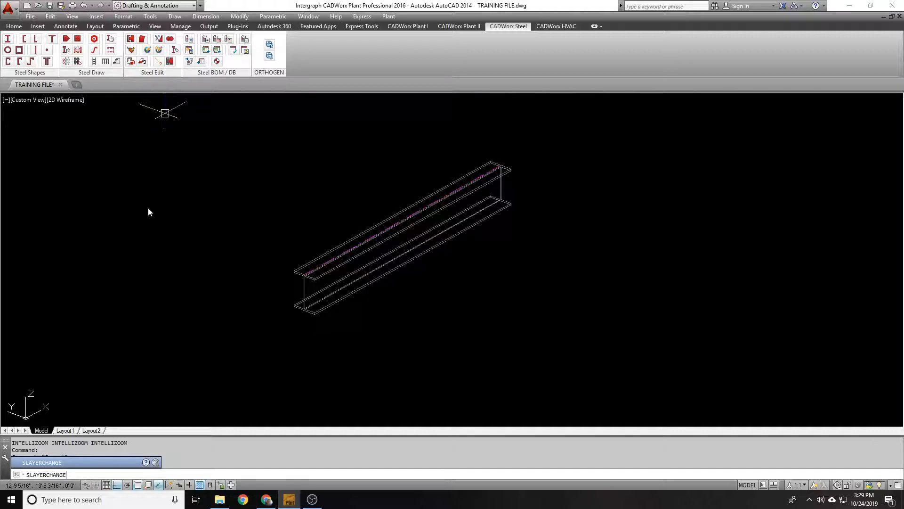
key(Return)
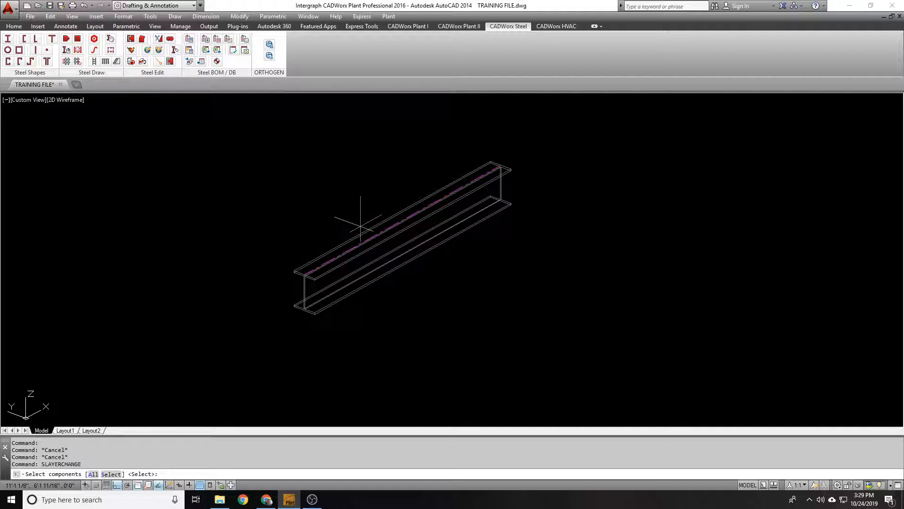
click(109, 474)
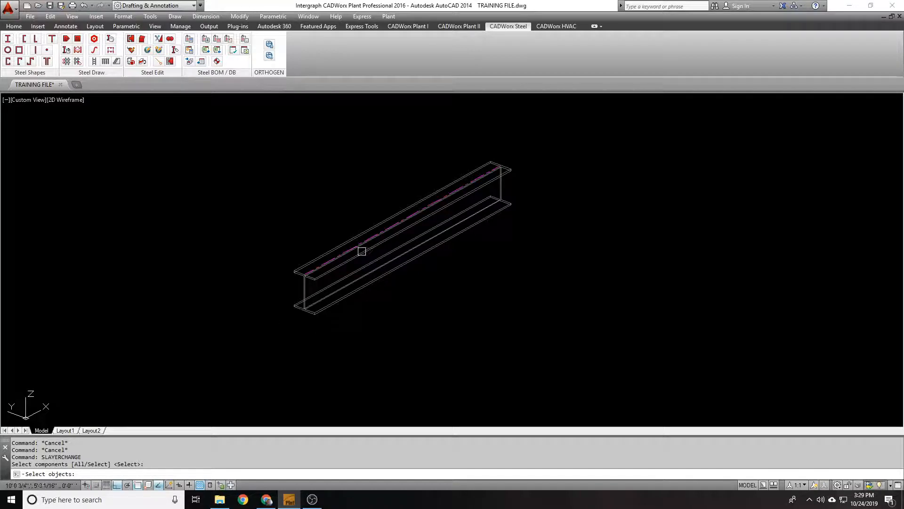
click(366, 243)
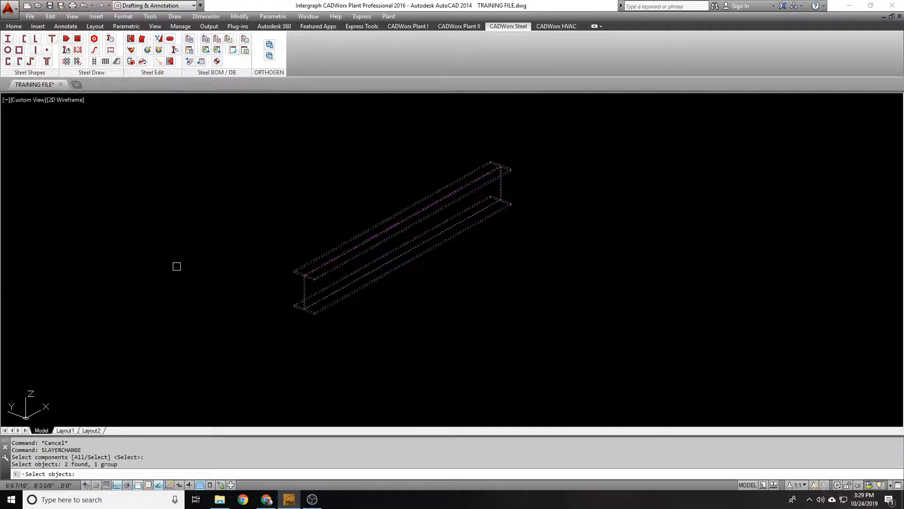
key(Return)
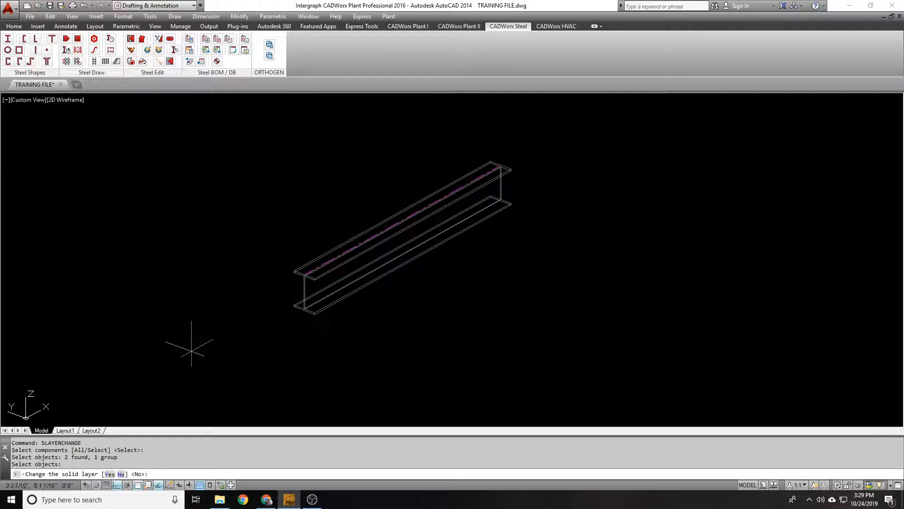
click(110, 475)
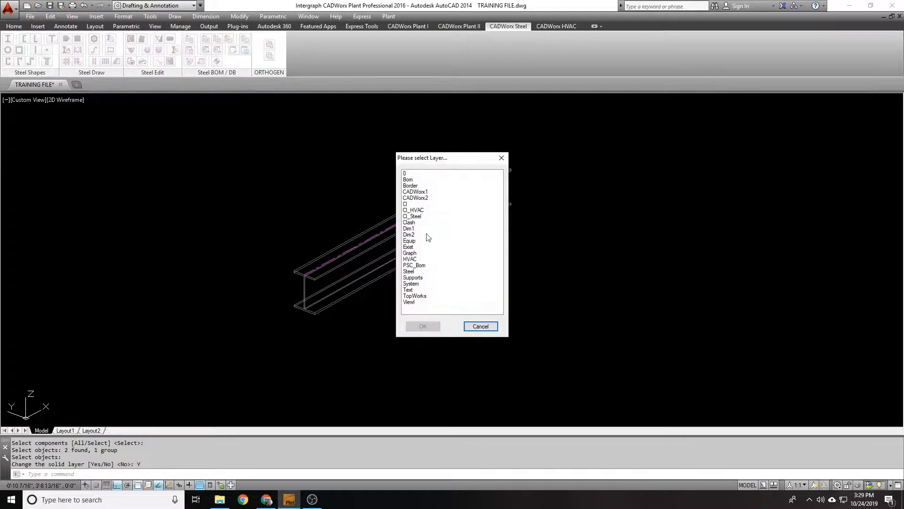
click(425, 278)
click(418, 326)
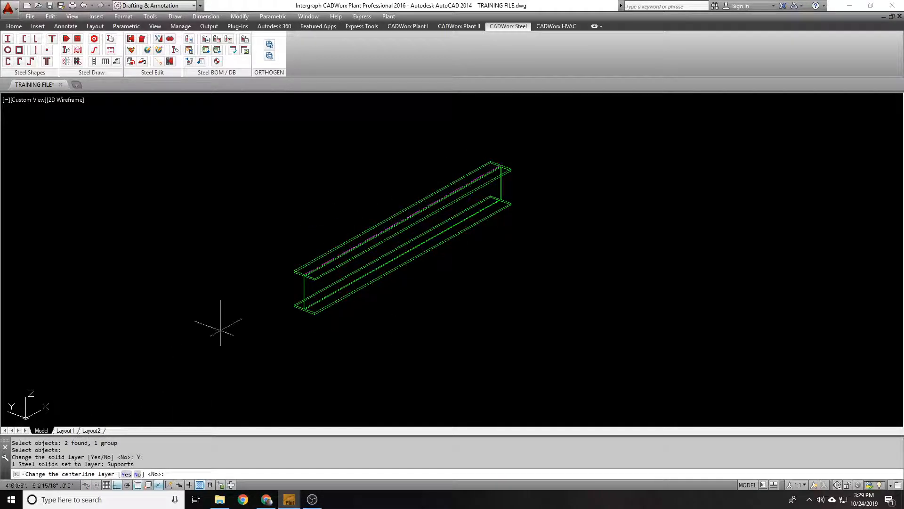
key(Return)
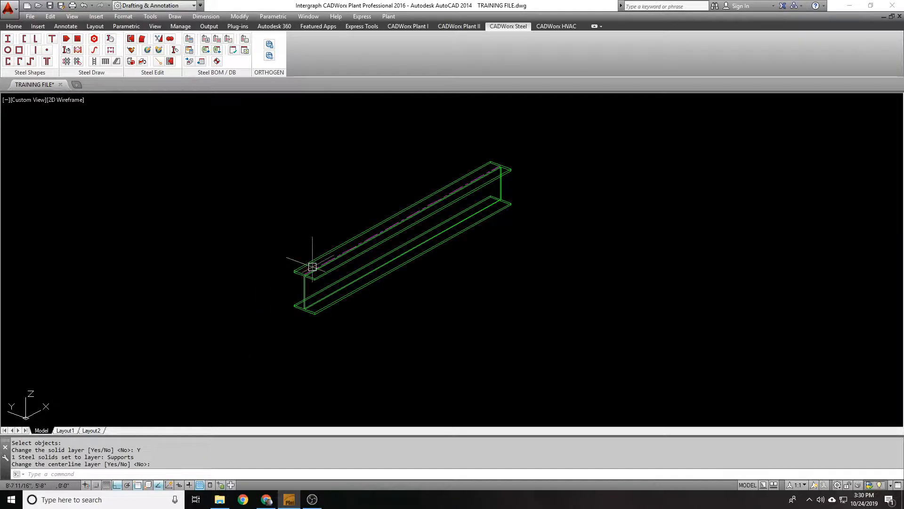
scroll(312, 268, up, 4)
shift+middle_drag(312, 272, 316, 303)
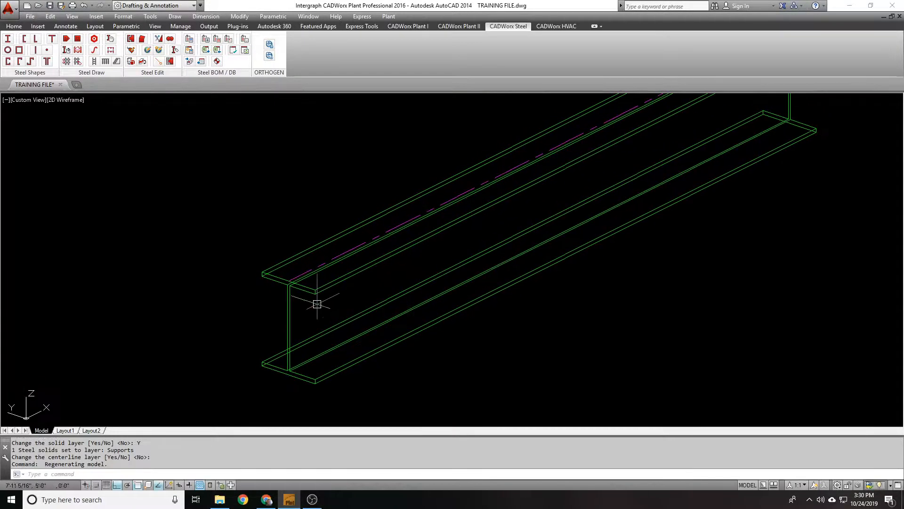
- Try matching the properties of the beam's steel solid onto the rest of the beam group with MATCHPROP
scroll(302, 299, down, 3)
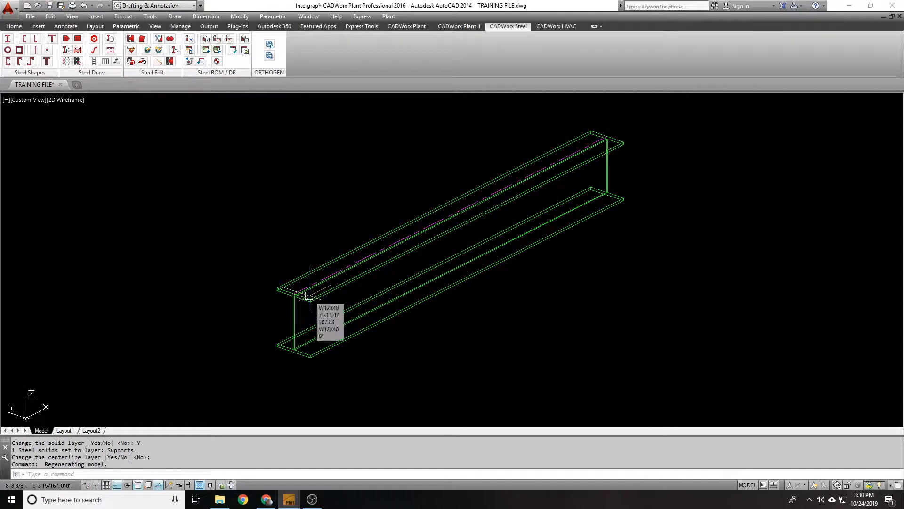
scroll(294, 298, up, 2)
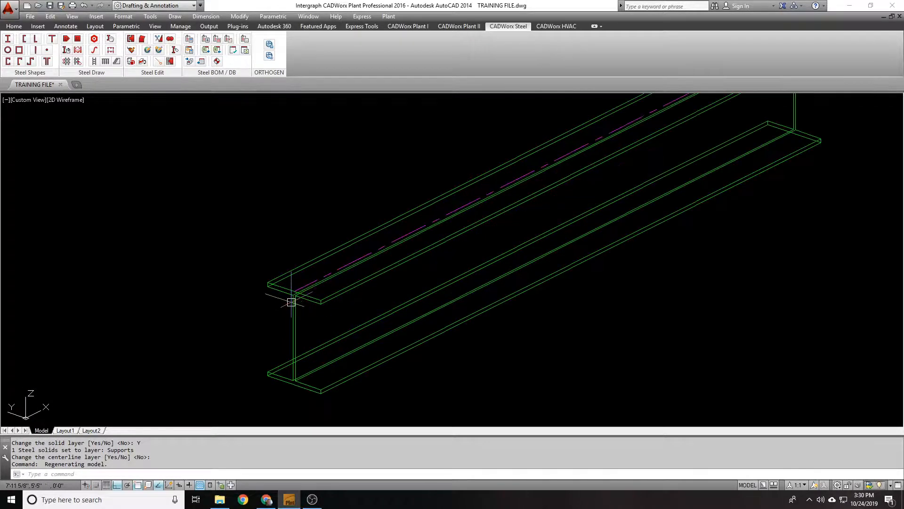
click(329, 278)
key(Escape)
text(MM)
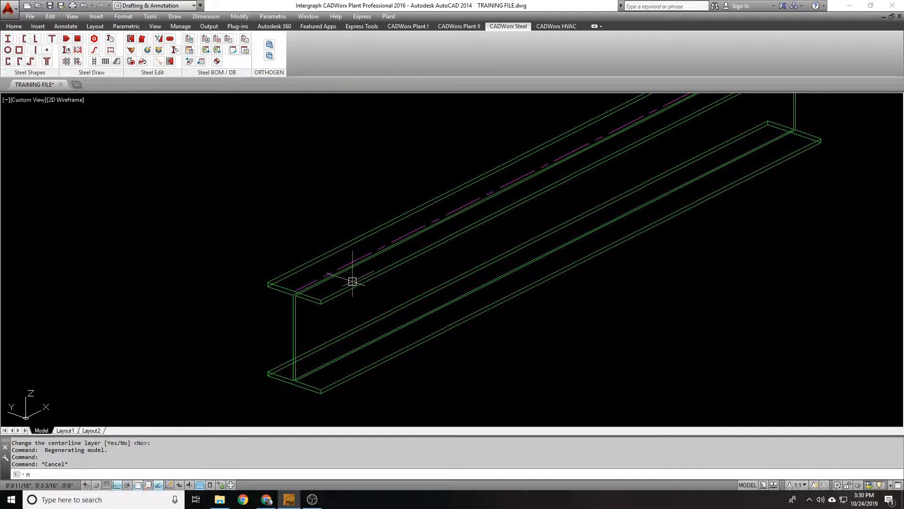
key(Return)
click(350, 284)
click(371, 275)
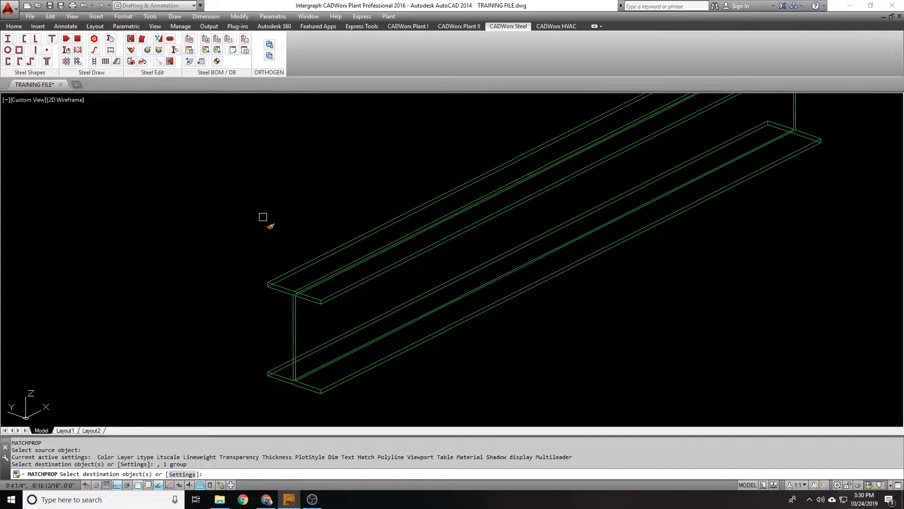
key(Return)
- Examine the end and top flange of the beam to check how its steel and centerline are displayed
scroll(283, 215, down, 4)
middle_drag(388, 209, 387, 246)
scroll(327, 285, up, 5)
mouse_move(301, 283)
shift+middle_down()
mouse_move(291, 287)
mouse_move(352, 297)
mouse_move(293, 273)
shift+middle_up()
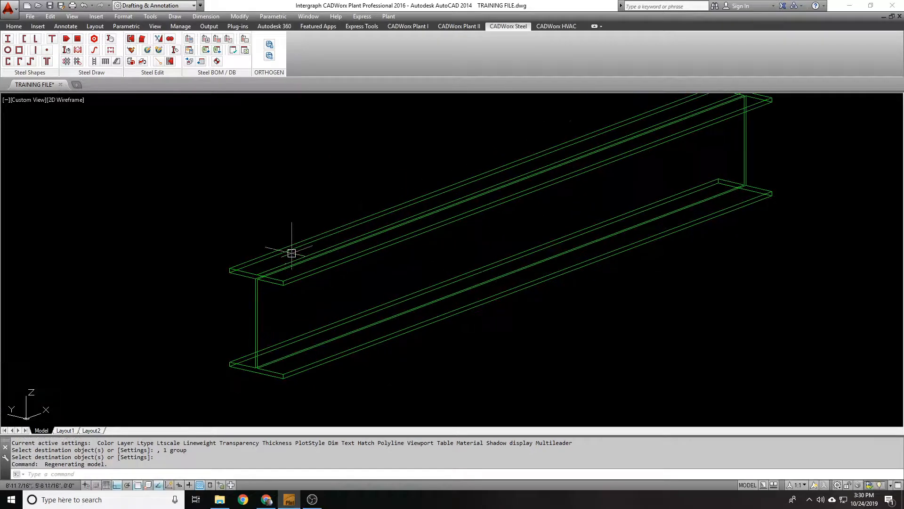
scroll(287, 269, down, 3)
scroll(285, 263, up, 2)
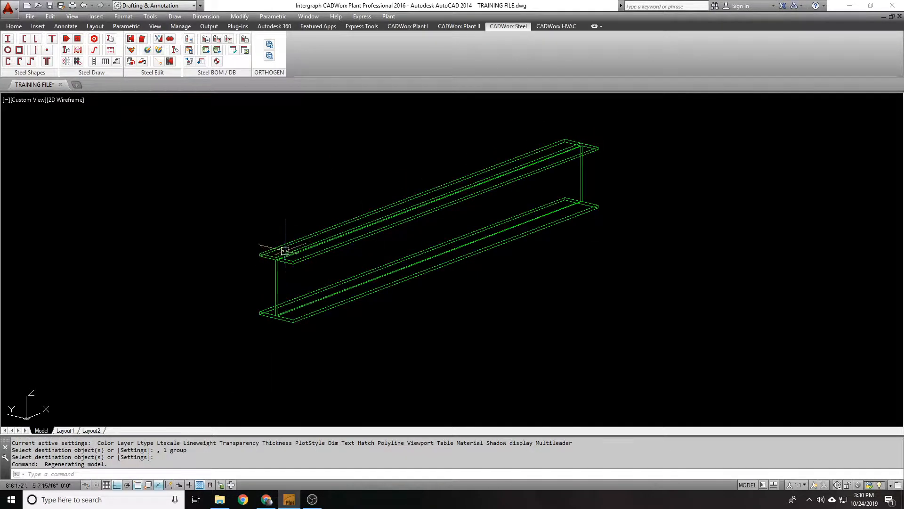
scroll(286, 256, up, 4)
scroll(297, 255, down, 1)
click(298, 256)
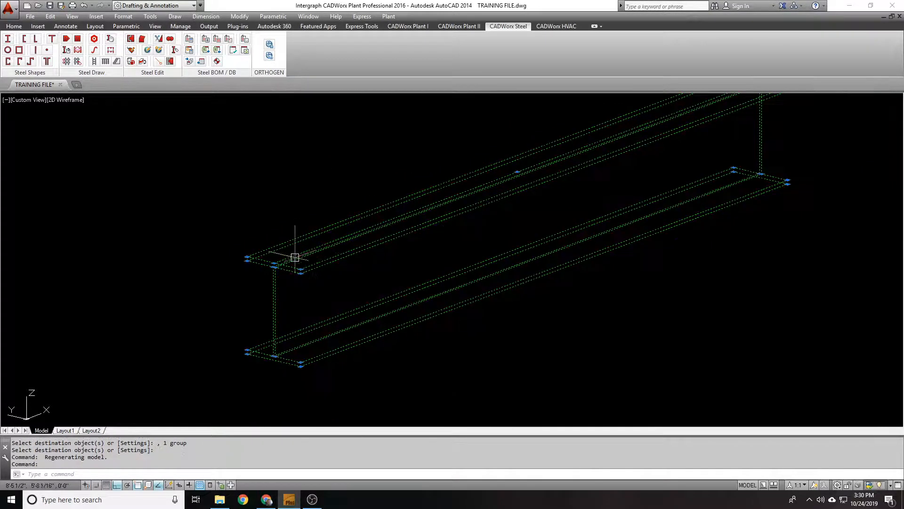
scroll(268, 256, up, 4)
key(Escape)
scroll(275, 247, down, 3)
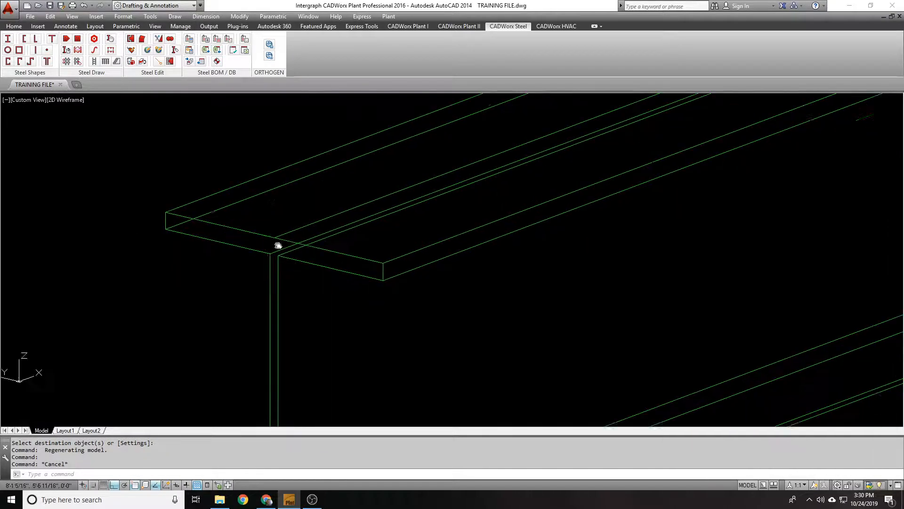
click(296, 199)
scroll(296, 198, down, 2)
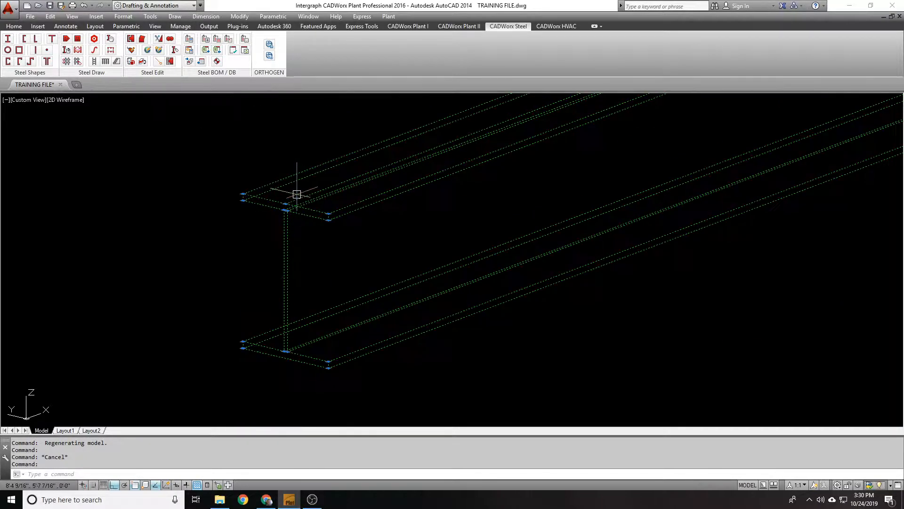
key(Escape)
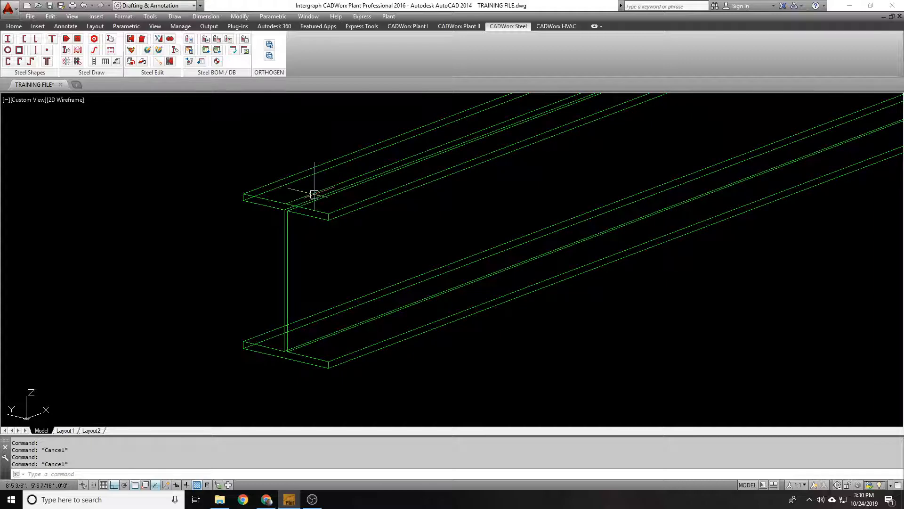
click(314, 194)
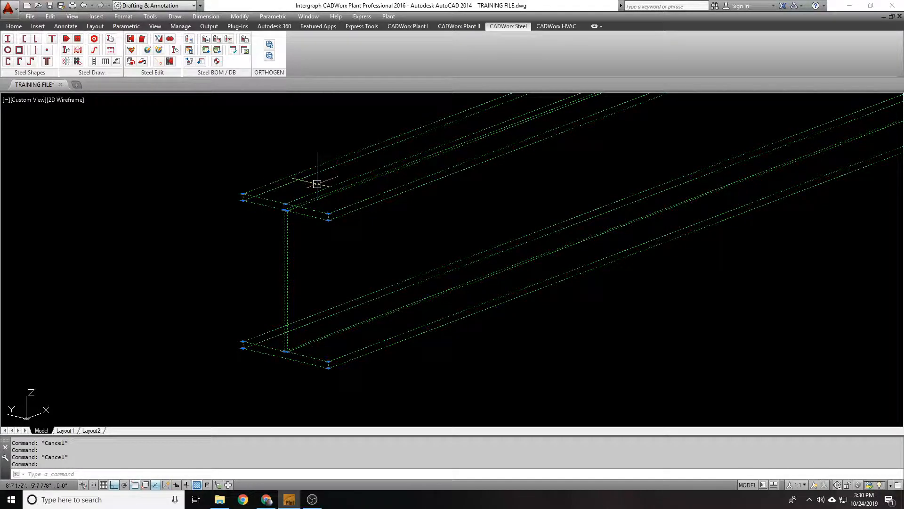
- Undo the view changes and the property match on the beam group
scroll(317, 184, down, 5)
text(u)
key(Return)
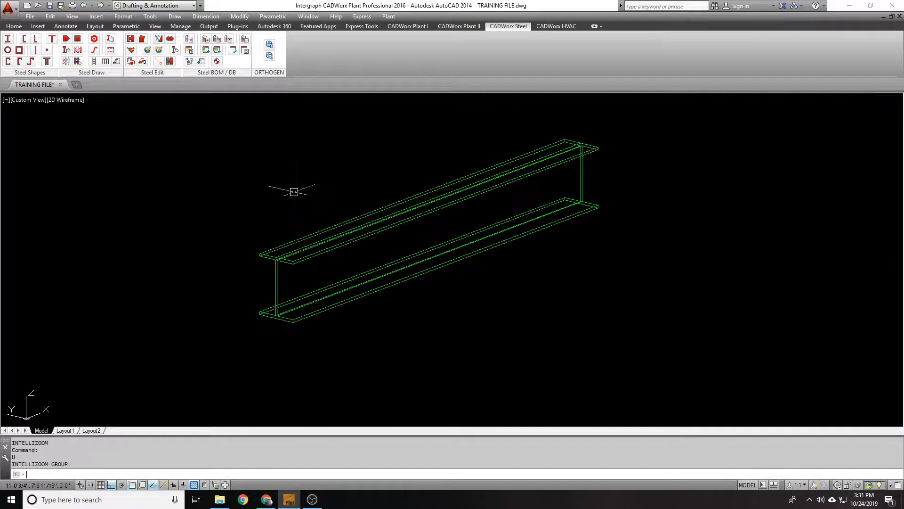
text(u)
key(Return)
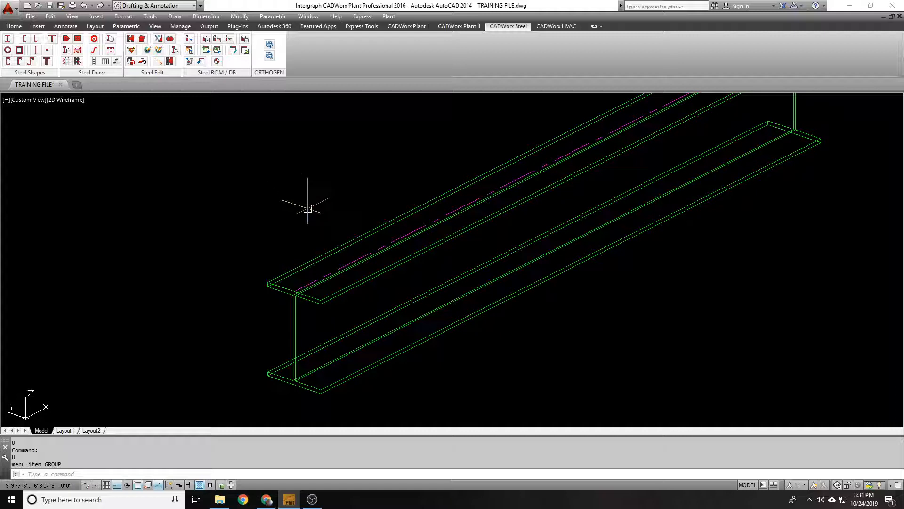
scroll(304, 209, down, 2)
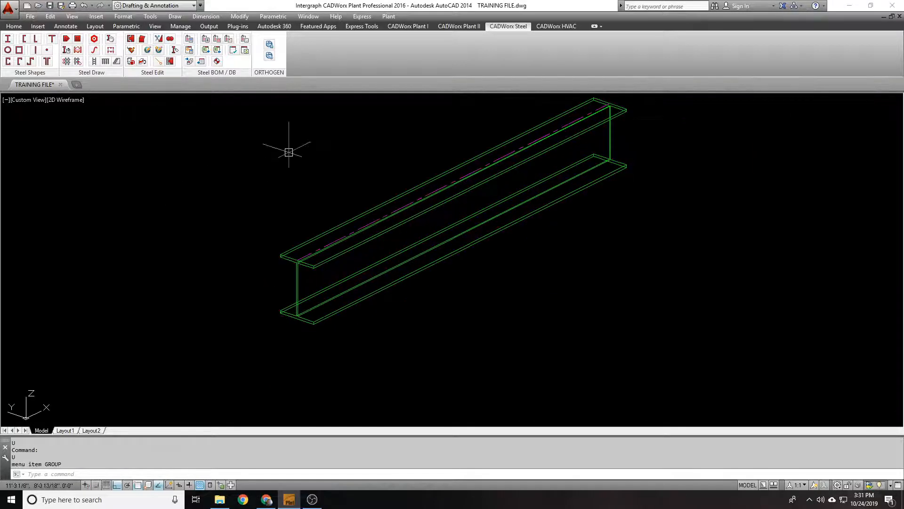
scroll(268, 165, down, 2)
middle_drag(268, 164, 269, 198)
scroll(269, 198, up, 2)
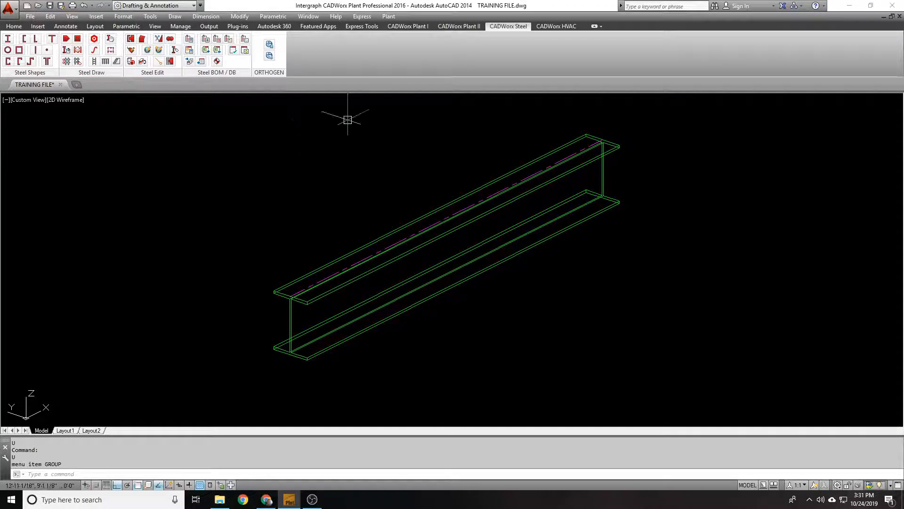
- Copy the beam three times, placing the copies in a row of parallel beams beside the original
scroll(264, 206, down, 5)
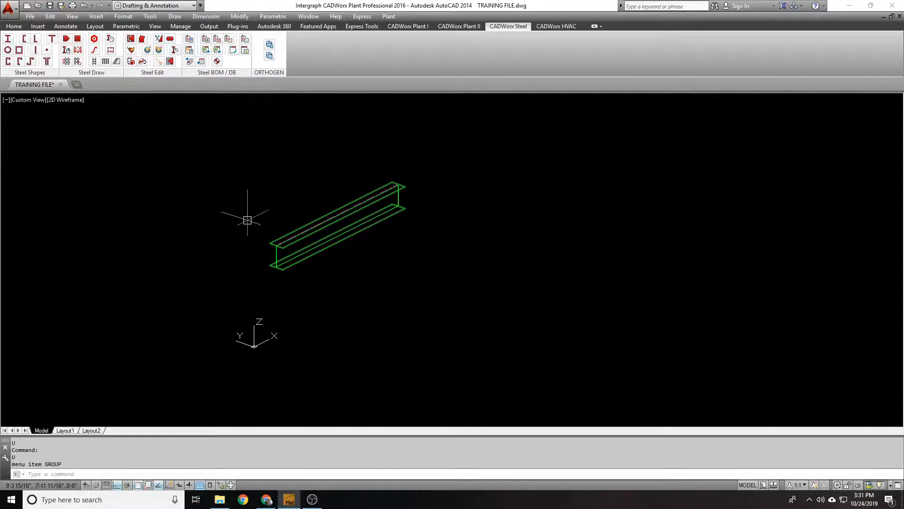
scroll(324, 217, up, 2)
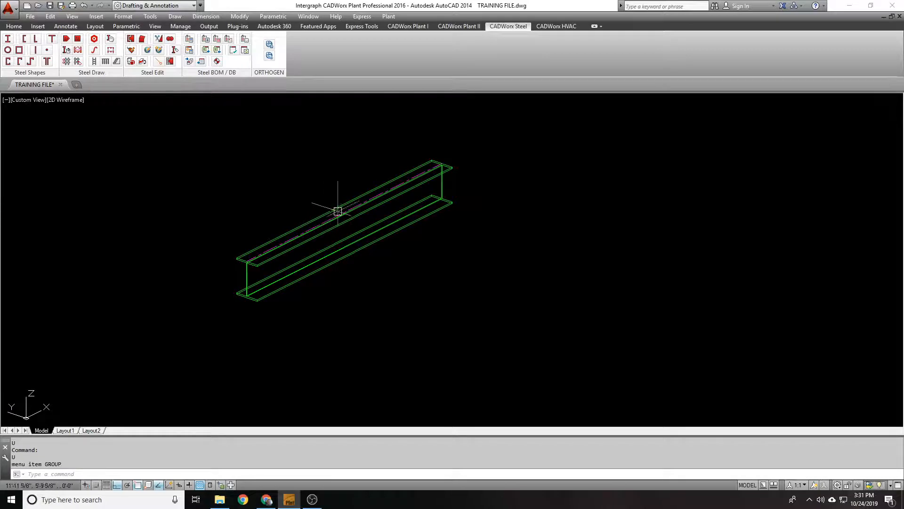
scroll(341, 214, down, 3)
text(co)
key(space)
click(378, 193)
key(space)
click(391, 141)
click(515, 181)
click(596, 209)
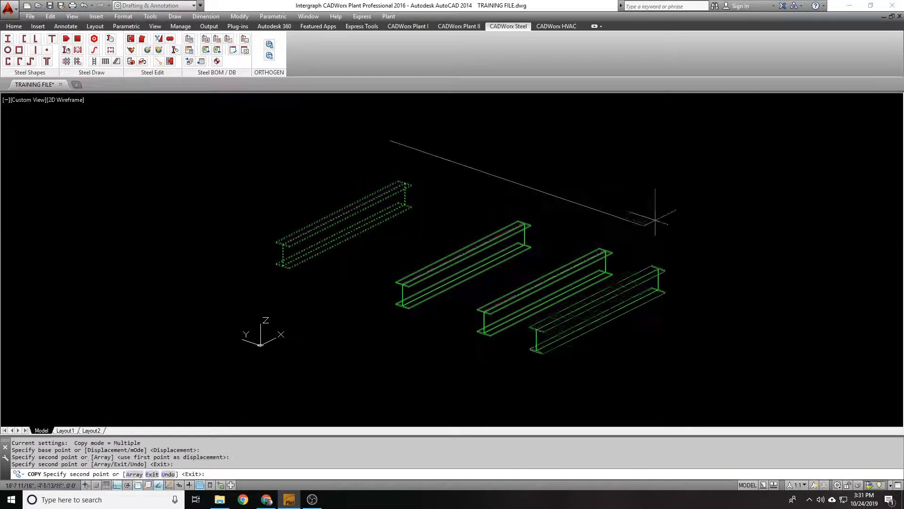
click(702, 244)
key(space)
- Run SLAYERCHANGE on all four beams, set their solid layer to Steel, and decline changing the centerline layer
text(SLA)
key(Return)
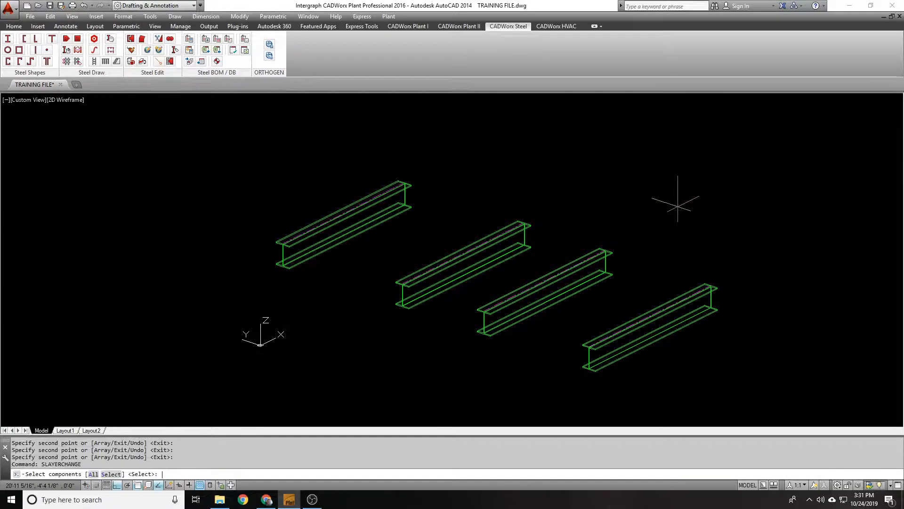
key(Return)
click(712, 365)
click(188, 154)
key(Return)
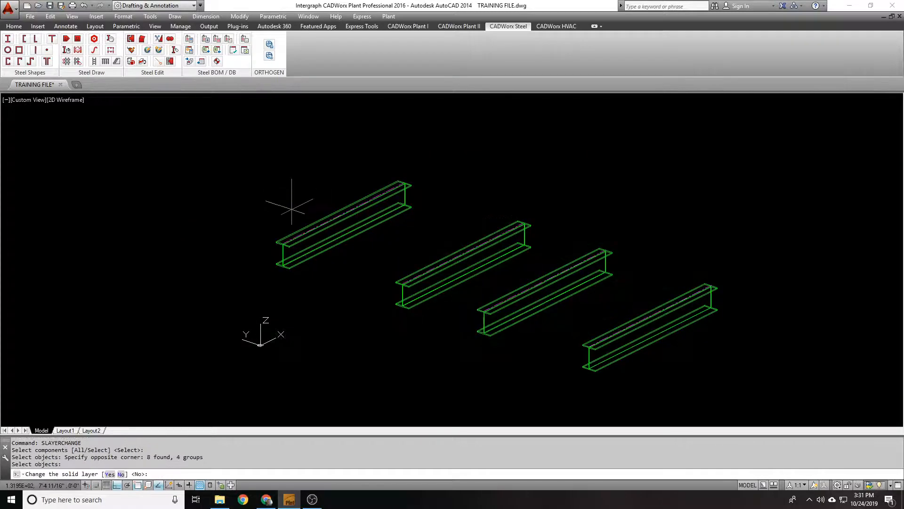
text(Y)
key(Return)
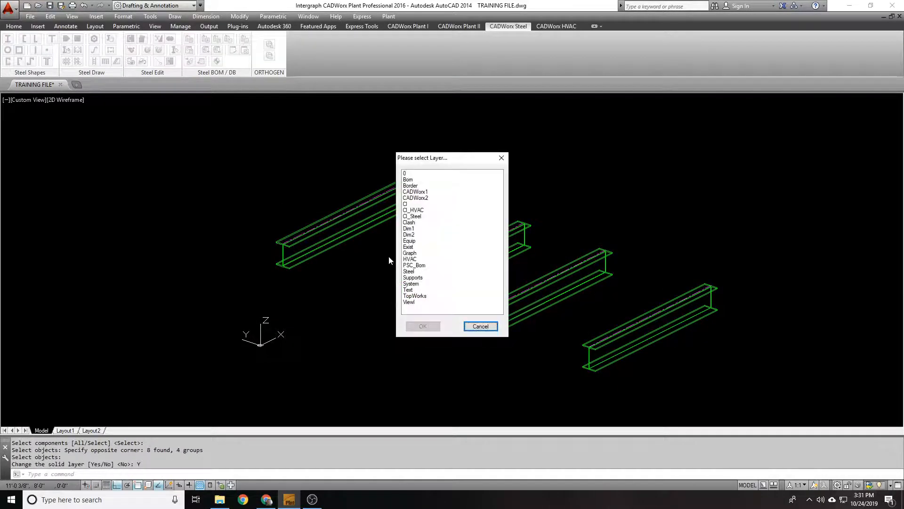
click(417, 247)
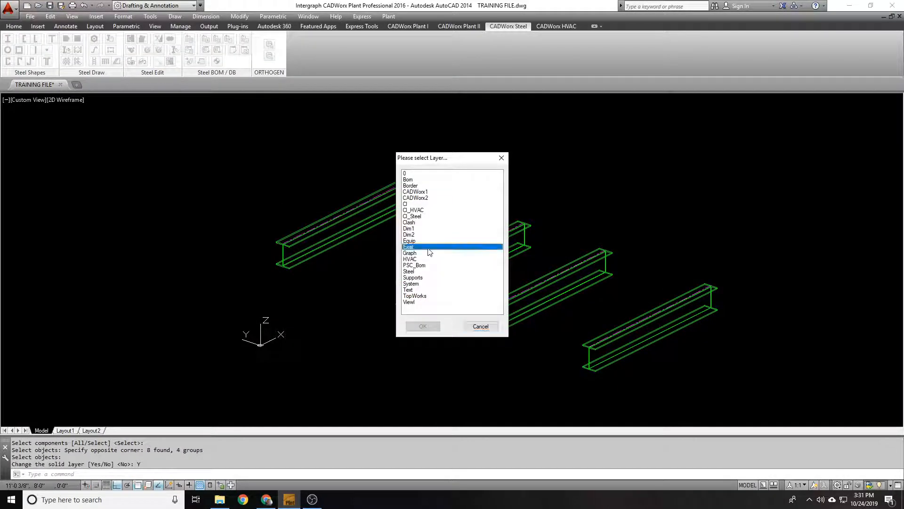
click(421, 273)
click(421, 284)
click(421, 290)
click(421, 284)
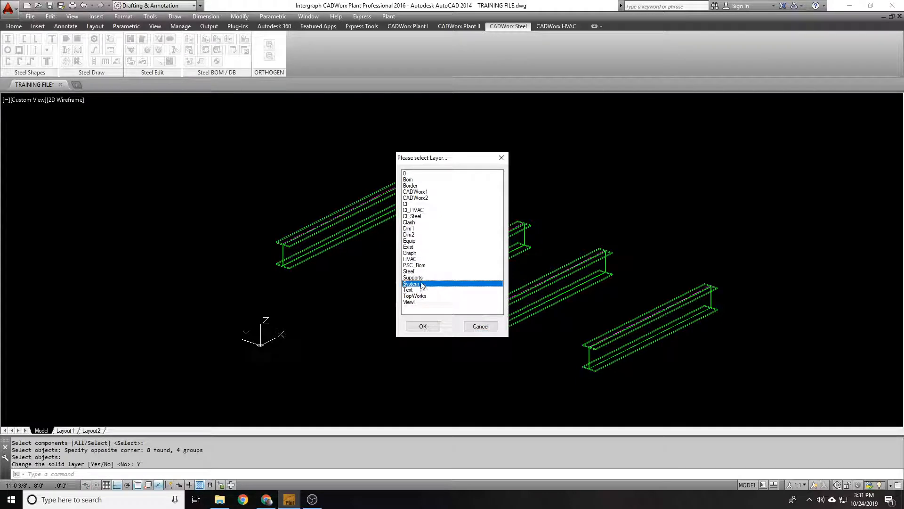
click(422, 272)
click(416, 326)
key(Return)
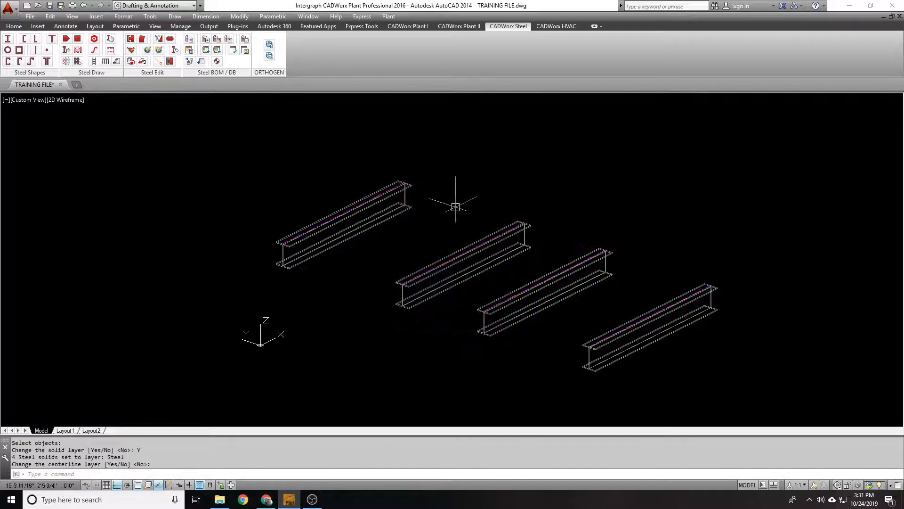